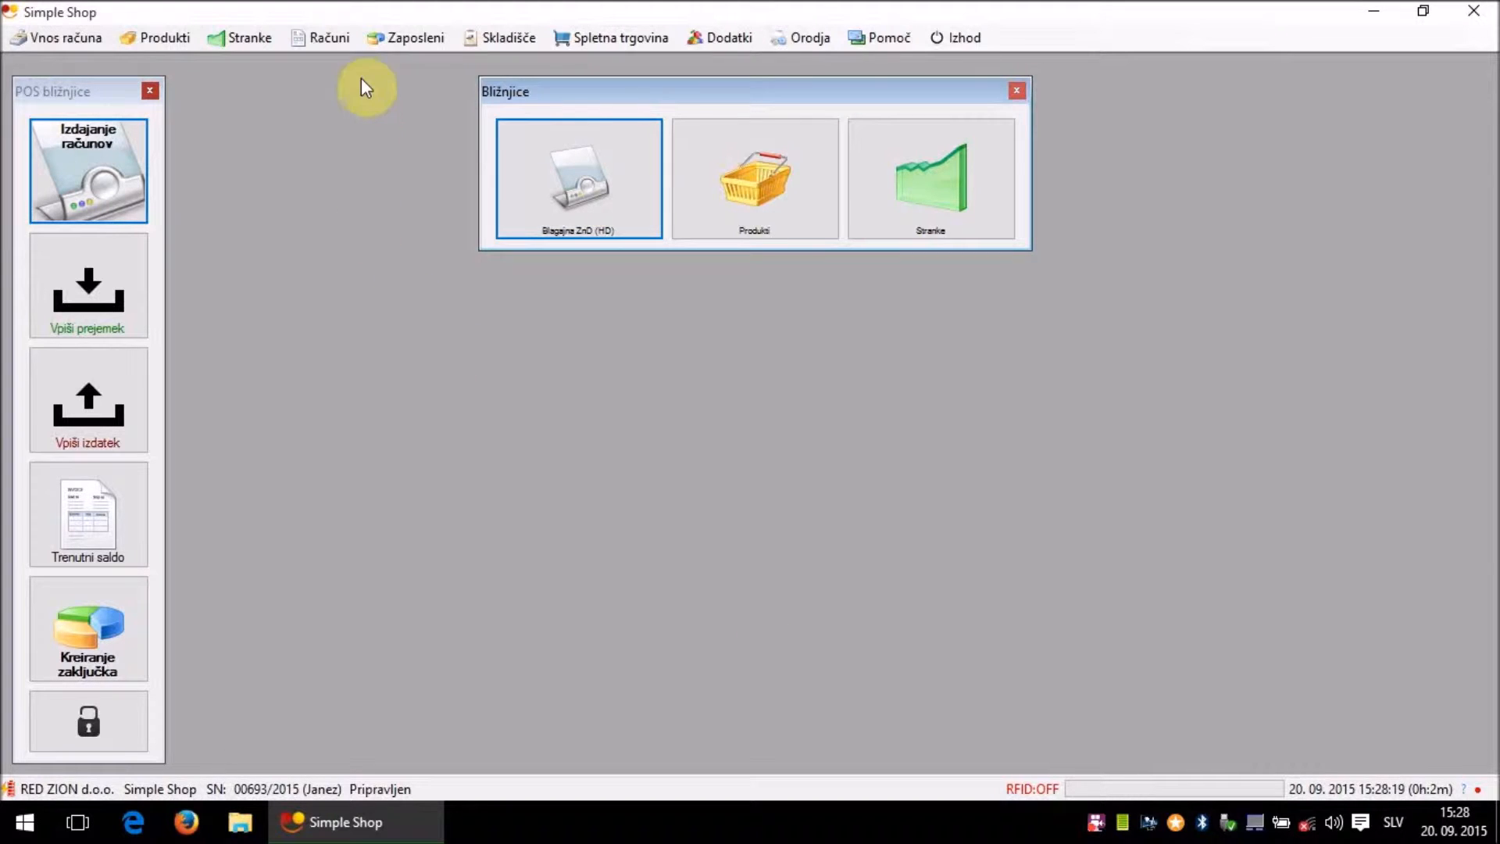
- Open and close Zbirnik under Zaposleni > Delovni nalogi, then open the Vnos računa menu
{"action": "left_click", "coordinate": [391, 43]}
{"action": "mouse_move", "coordinate": [469, 117]}
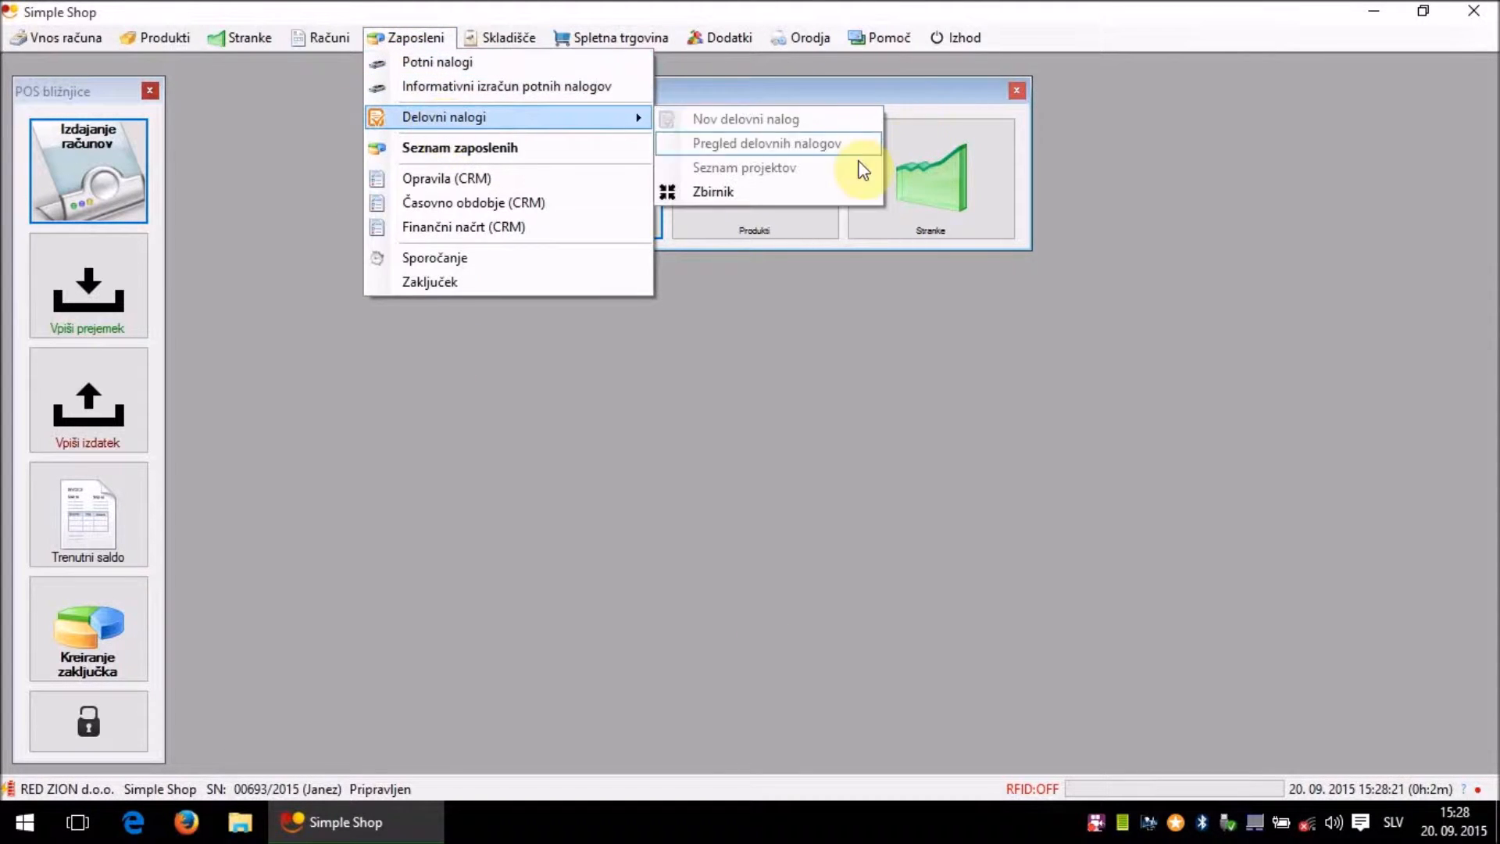
{"action": "left_click", "coordinate": [813, 188]}
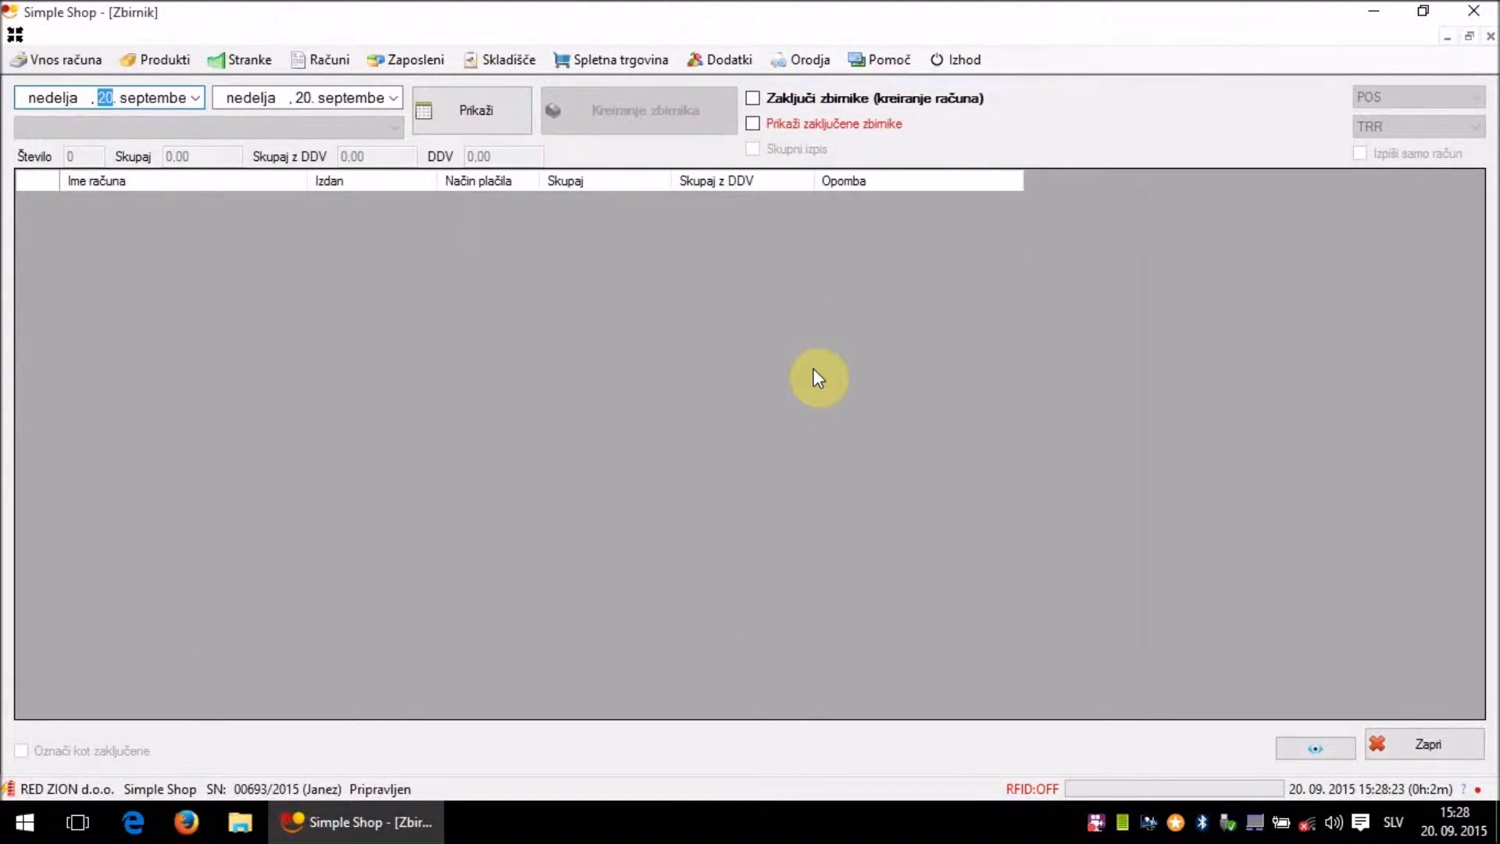
{"action": "left_click", "coordinate": [1404, 743]}
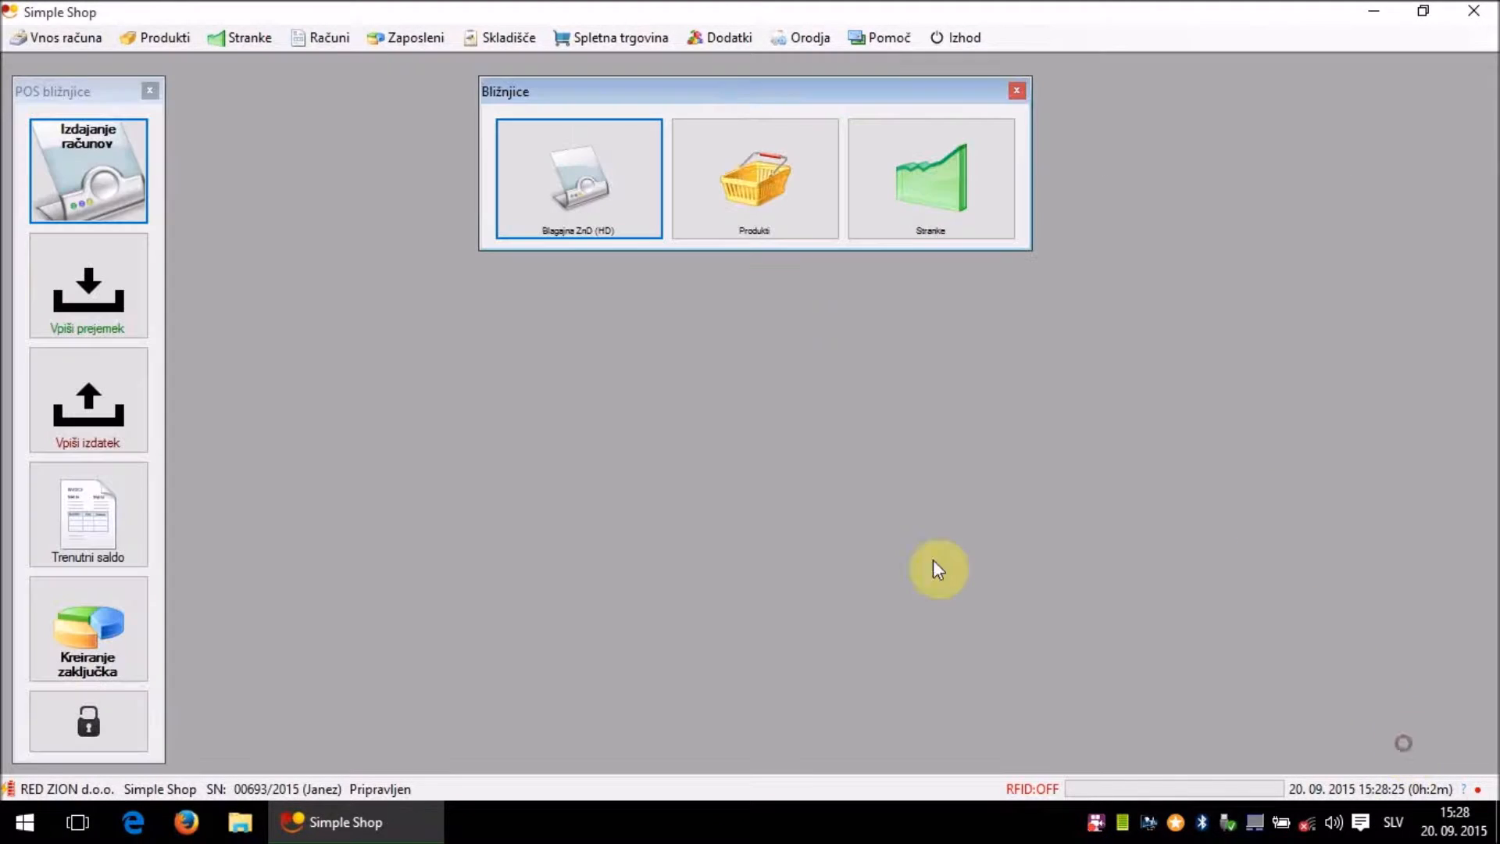
{"action": "left_click", "coordinate": [60, 43]}
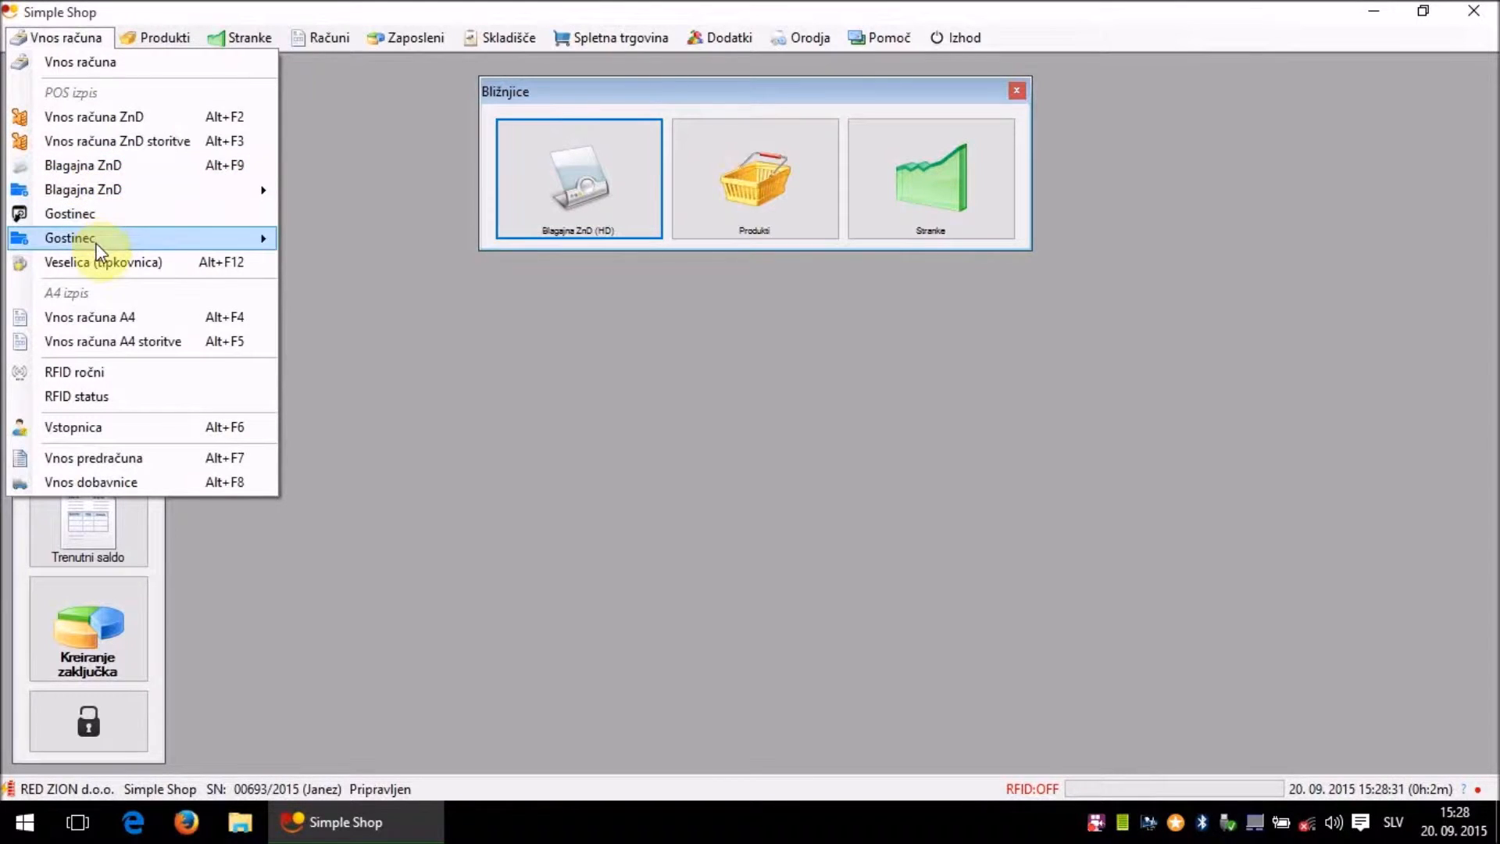
- Launch the Blagajna ZnD (HD) touch cash register from the Blagajna ZnD submenu
{"action": "mouse_move", "coordinate": [111, 187]}
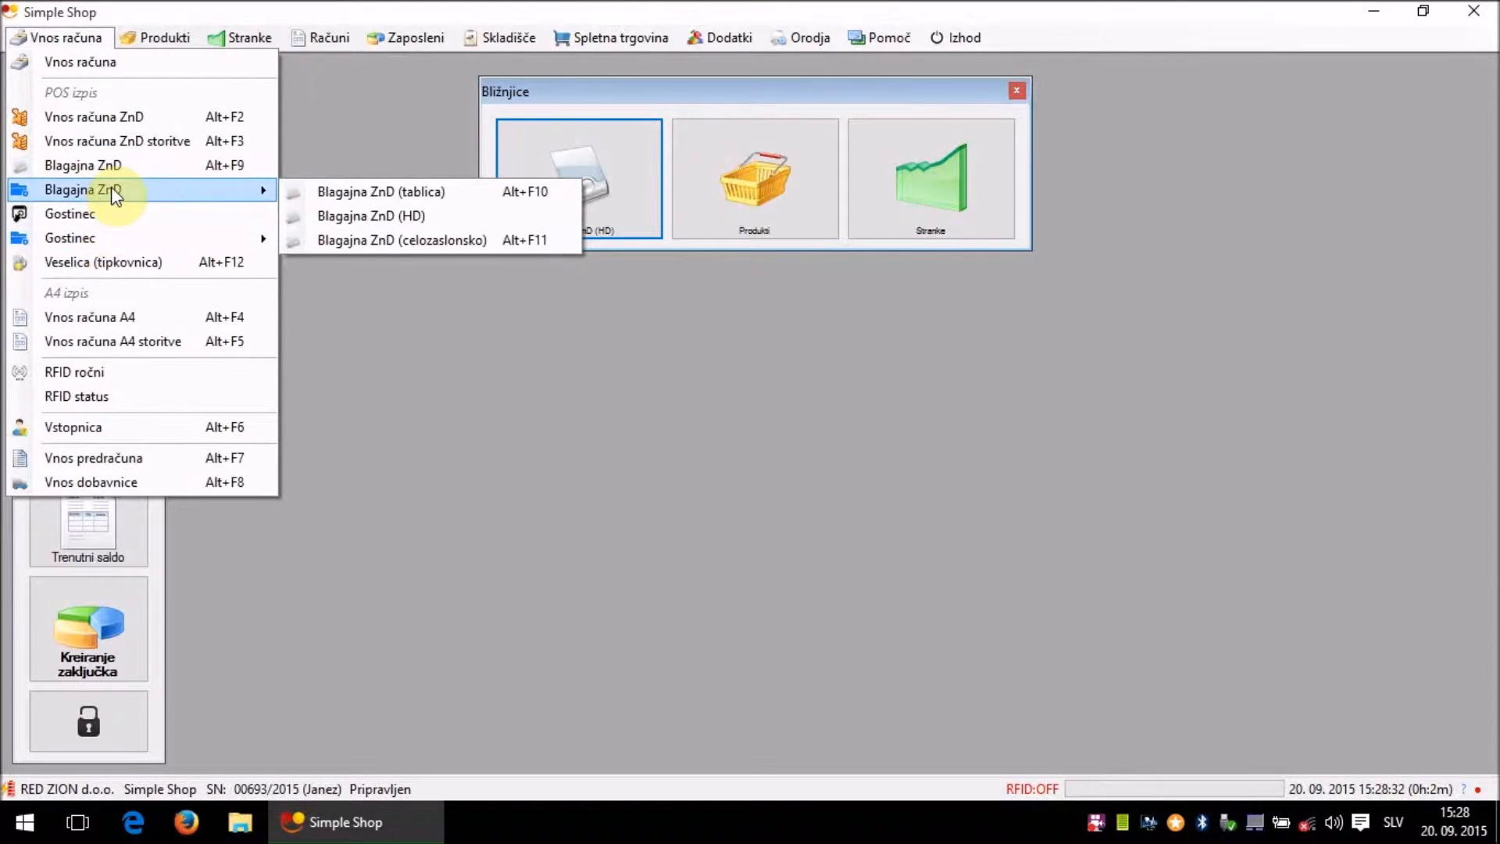
{"action": "left_click", "coordinate": [317, 213]}
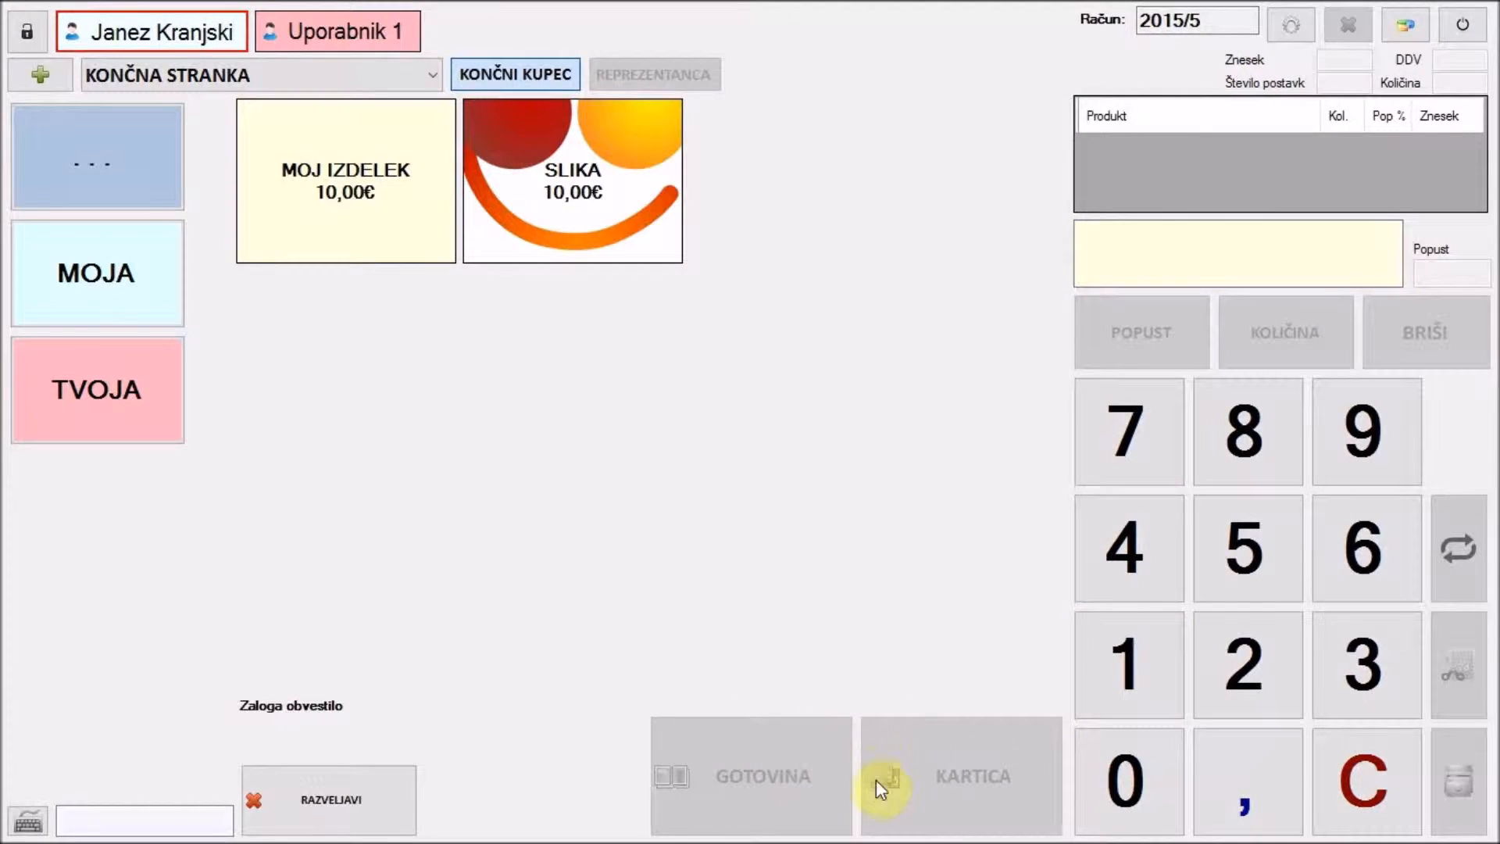
- Enable Omogoči uporabo zbirnika, disable KARTICA, save, and add one MOJ IZDELEK at 10,00
{"action": "left_click", "coordinate": [1292, 25]}
{"action": "left_click", "coordinate": [634, 316]}
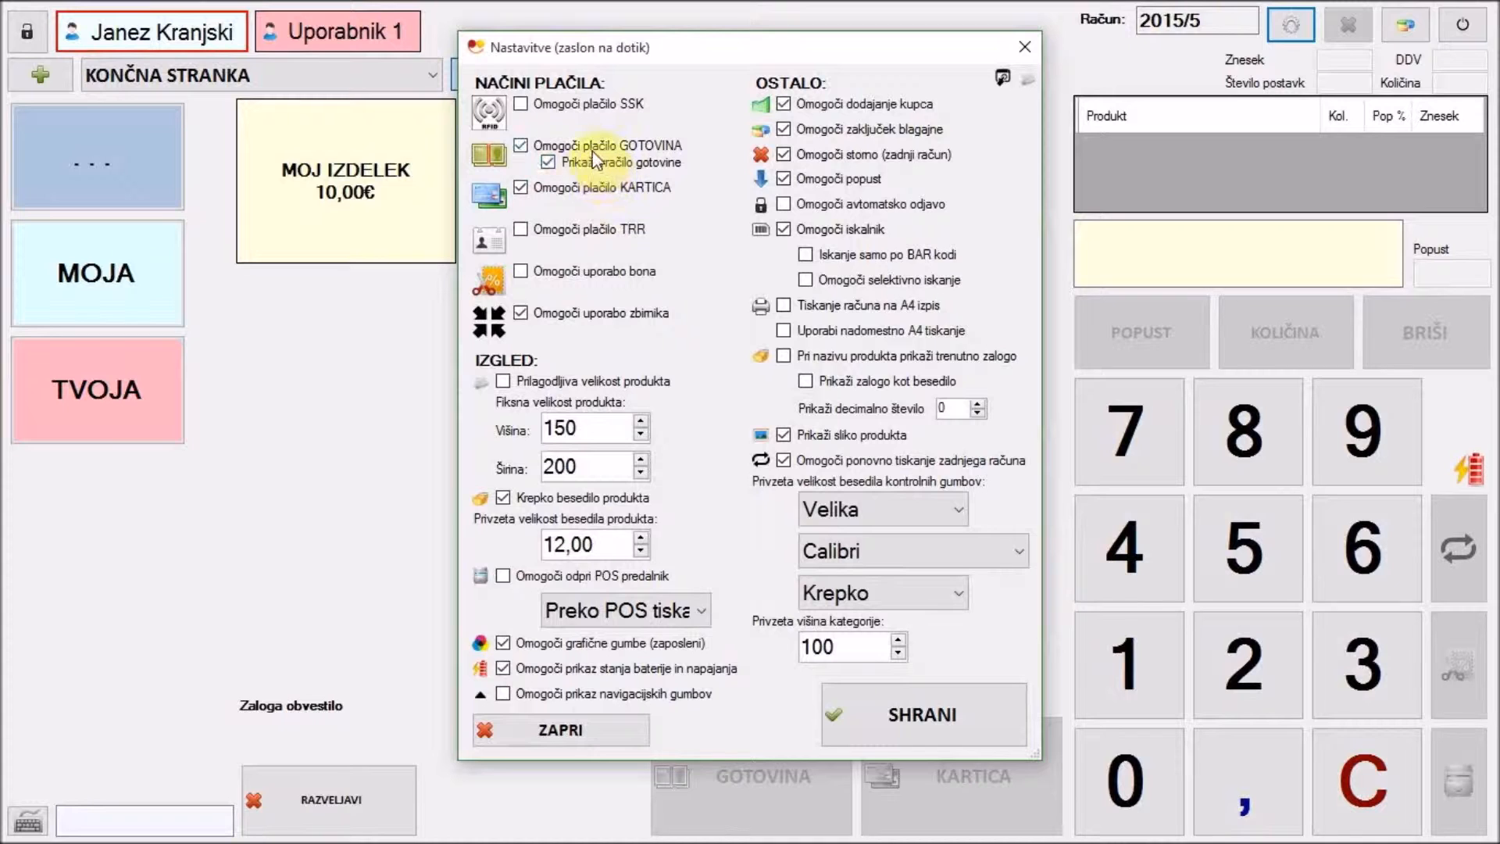
{"action": "left_click", "coordinate": [579, 196]}
{"action": "left_click", "coordinate": [864, 716]}
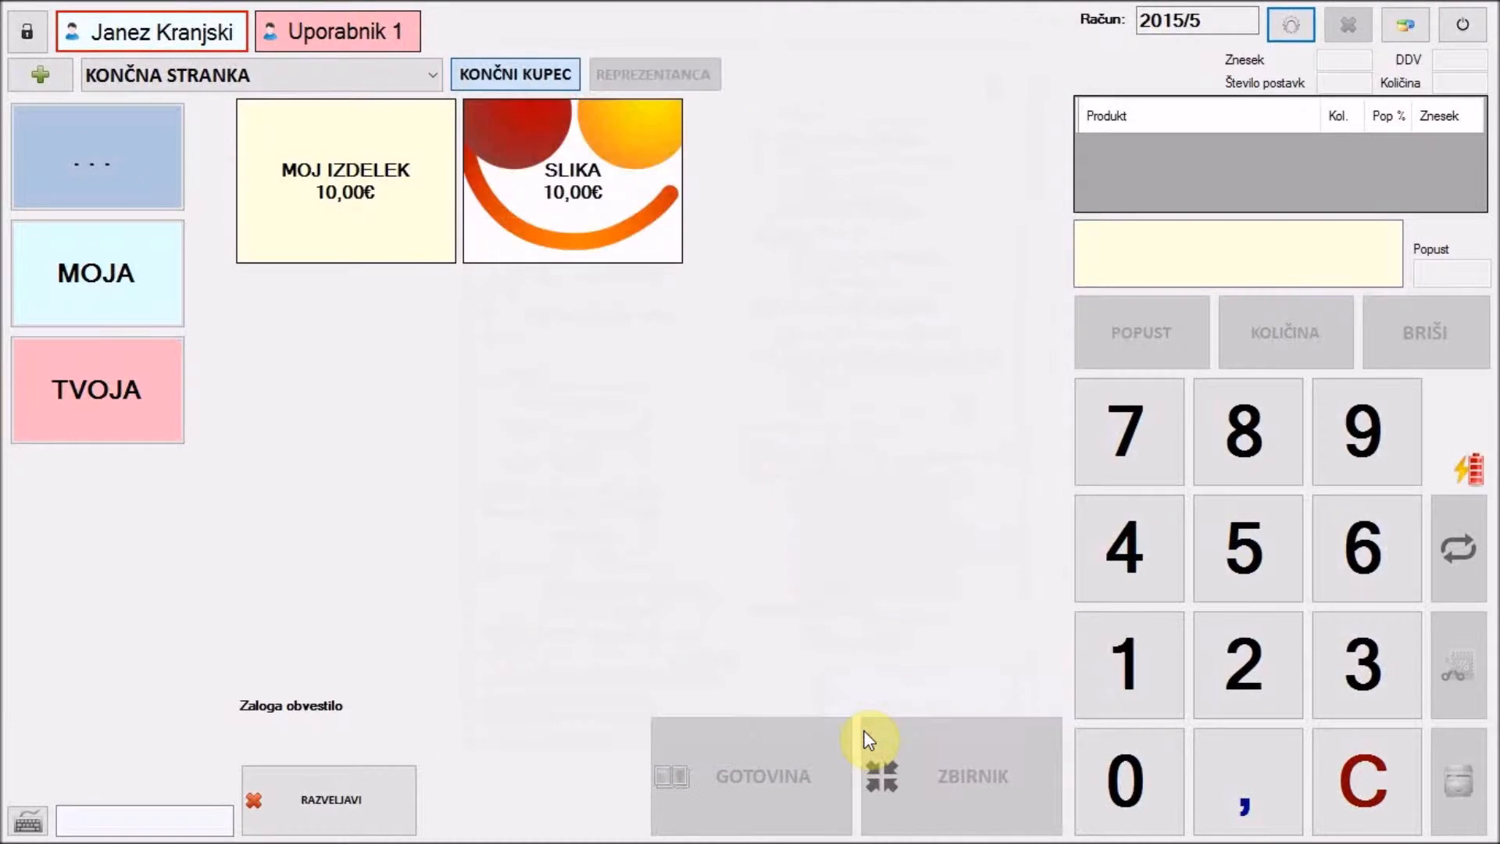
{"action": "left_click", "coordinate": [434, 256]}
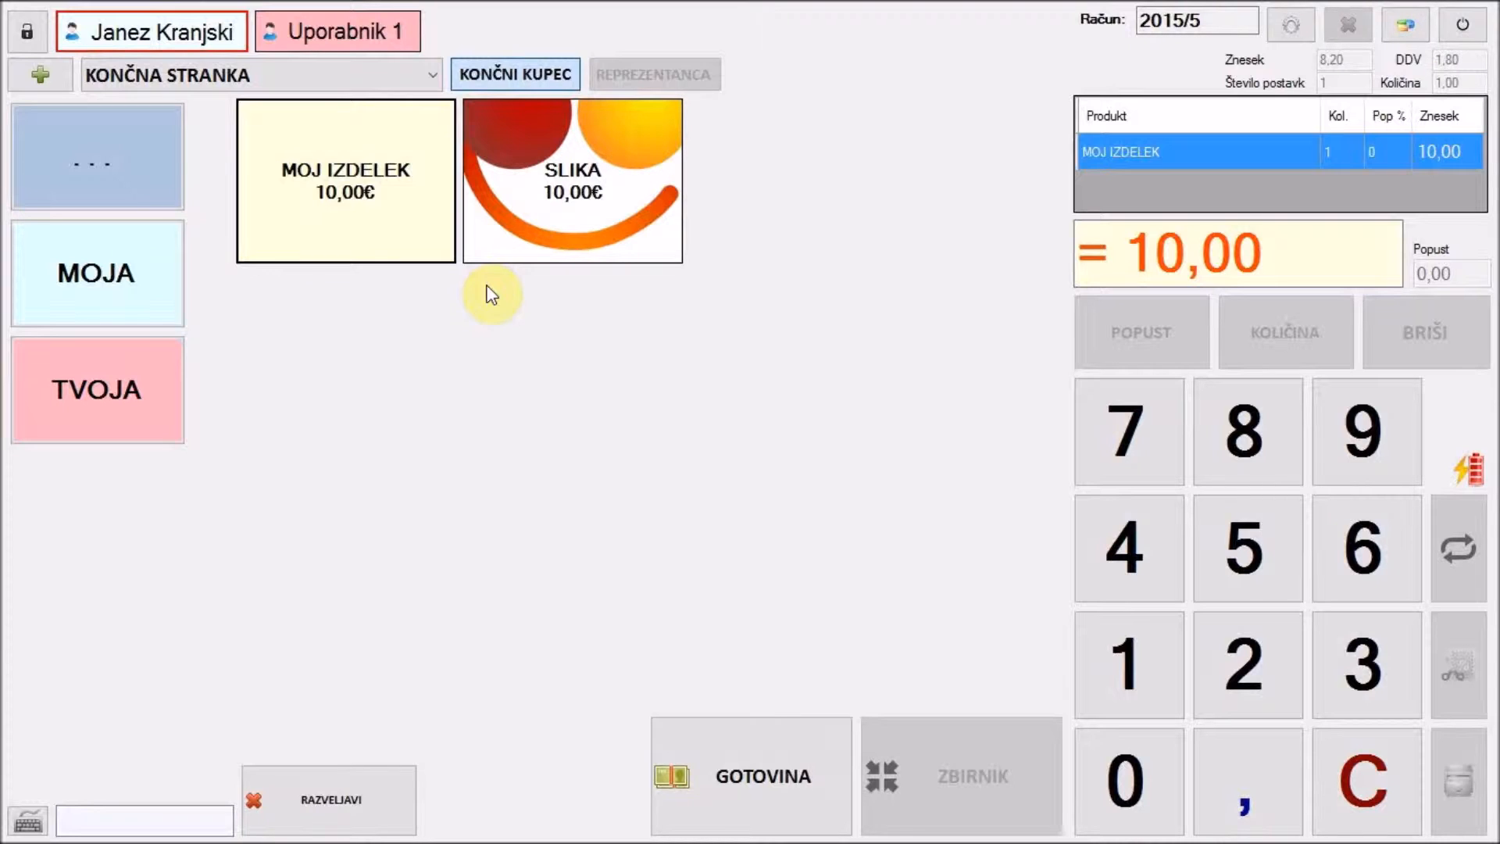
- Assign customer RED ZION to the receipt and charge it via ZBIRNIK to reach the note dialog
{"action": "left_click", "coordinate": [431, 75]}
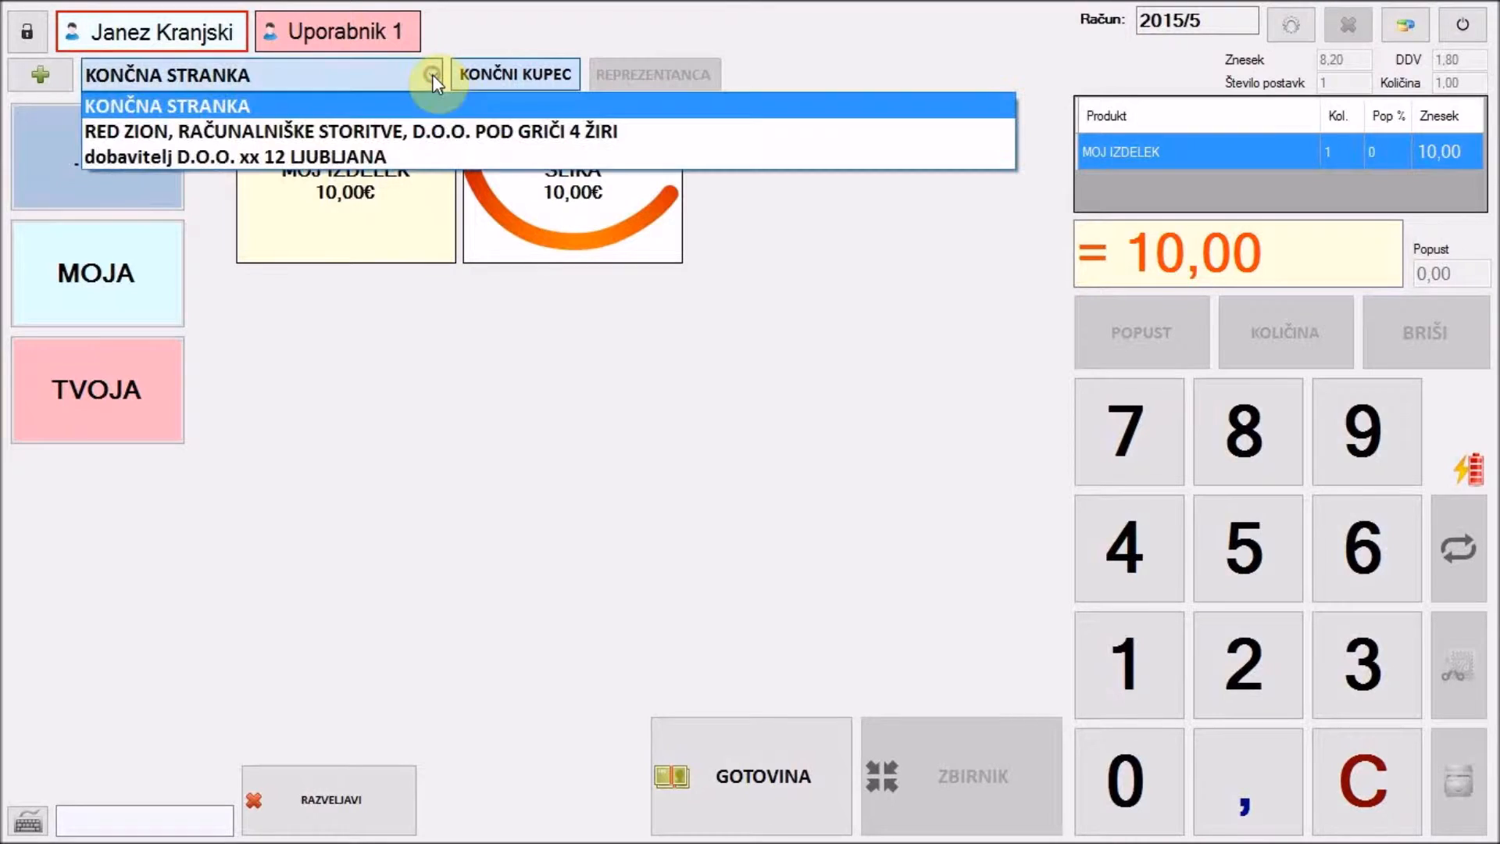
{"action": "left_click", "coordinate": [439, 125]}
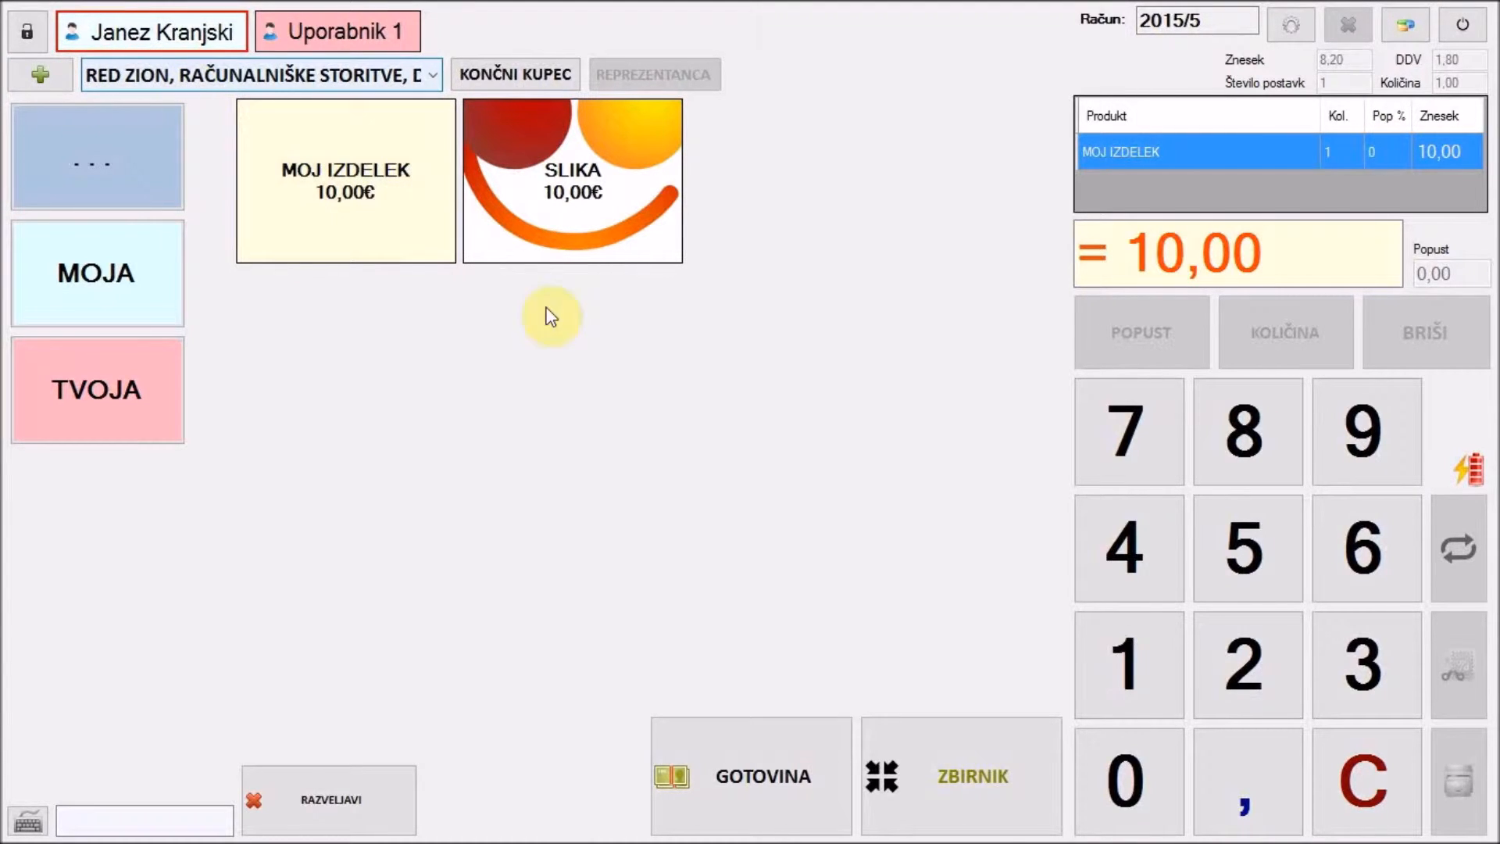
{"action": "left_click", "coordinate": [991, 779]}
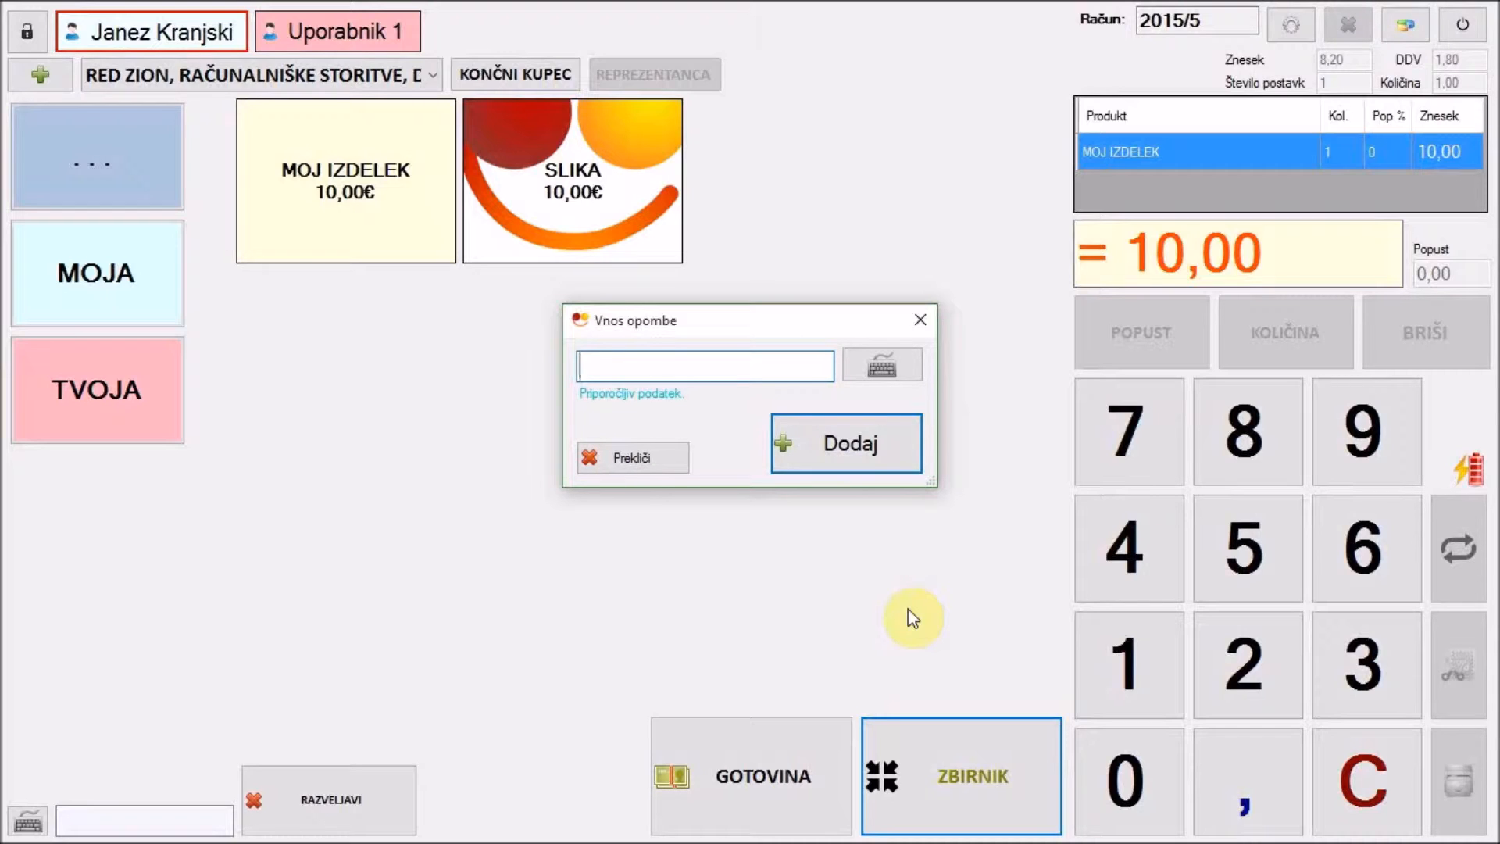
- Add the note 'LJ FF-XXX' and confirm with Dodaj to book the receipt
{"action": "type", "text": "LJ FF-XXX"}
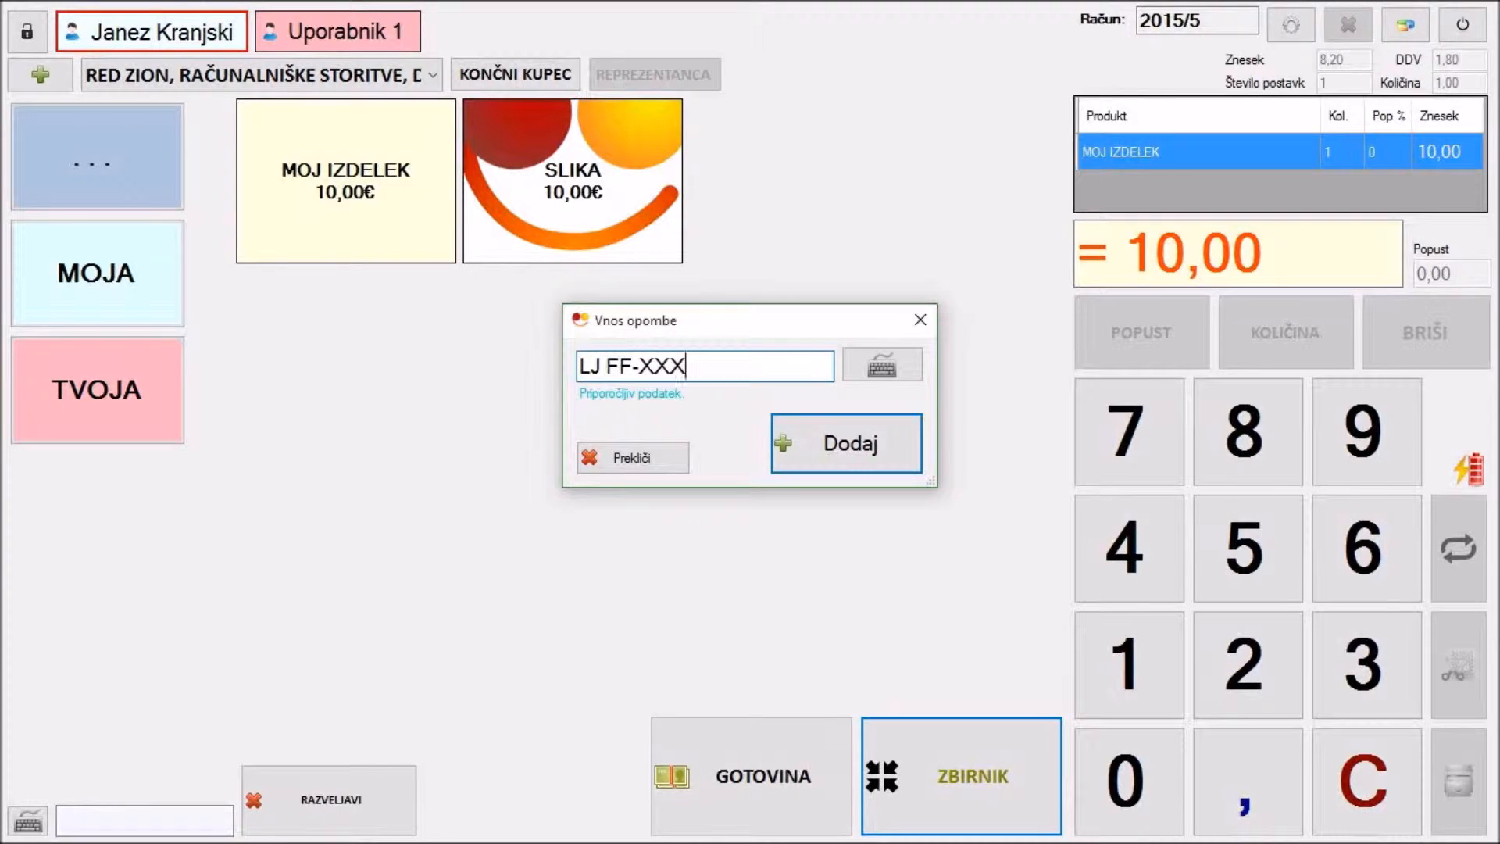
{"action": "left_click", "coordinate": [821, 443]}
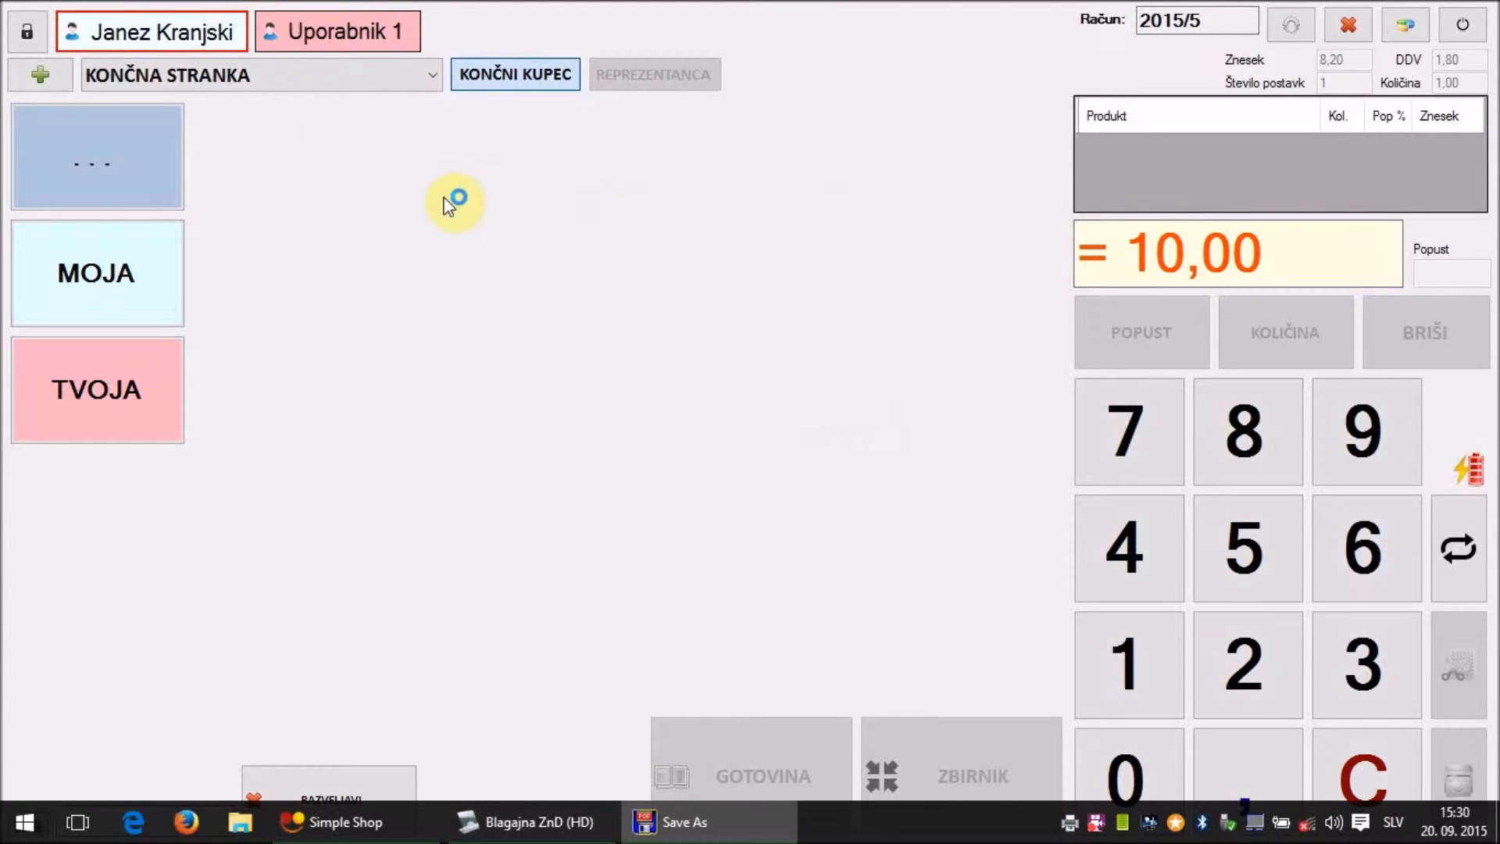
- Switch the register's cashier to Uporabnik 1 by entering the password digit
{"action": "left_click", "coordinate": [281, 57]}
{"action": "left_click", "coordinate": [713, 493]}
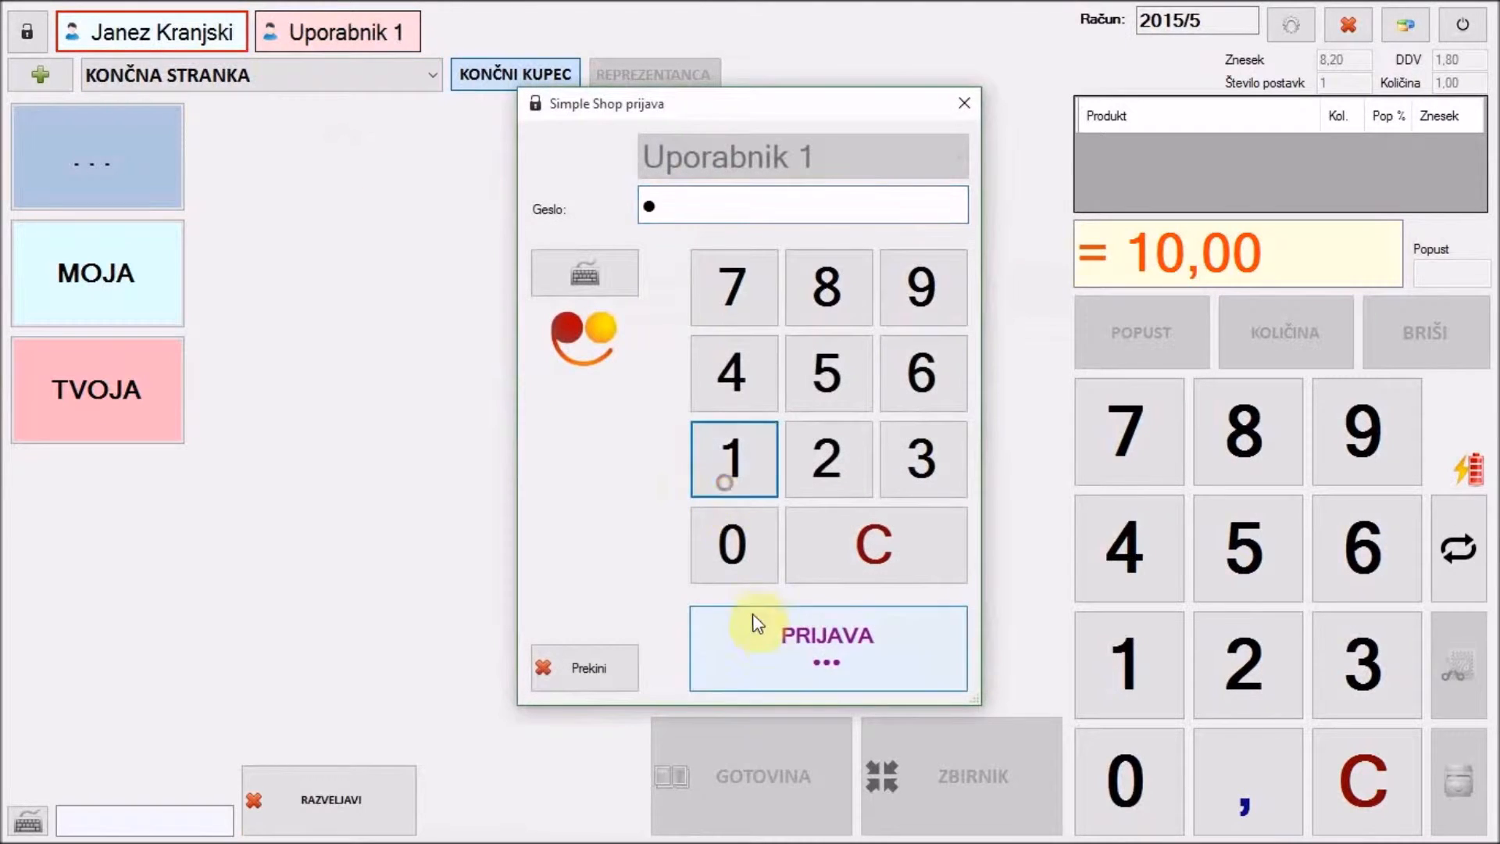
{"action": "left_click", "coordinate": [720, 622]}
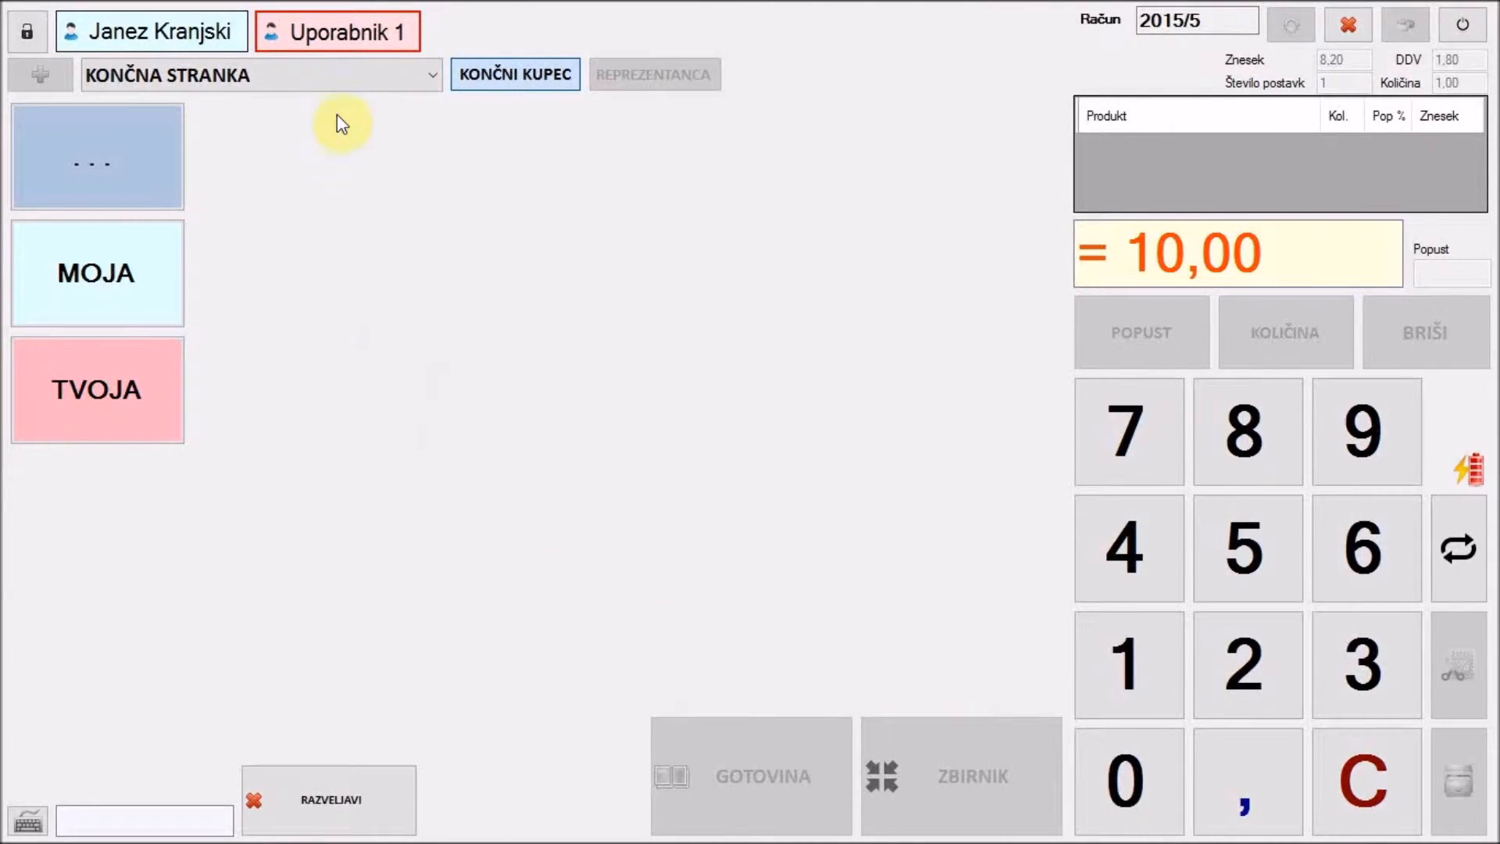
- Book a 10,00 MOJ IZDELEK receipt for RED ZION to the collective invoice with note 'TEST'
{"action": "left_click", "coordinate": [119, 130]}
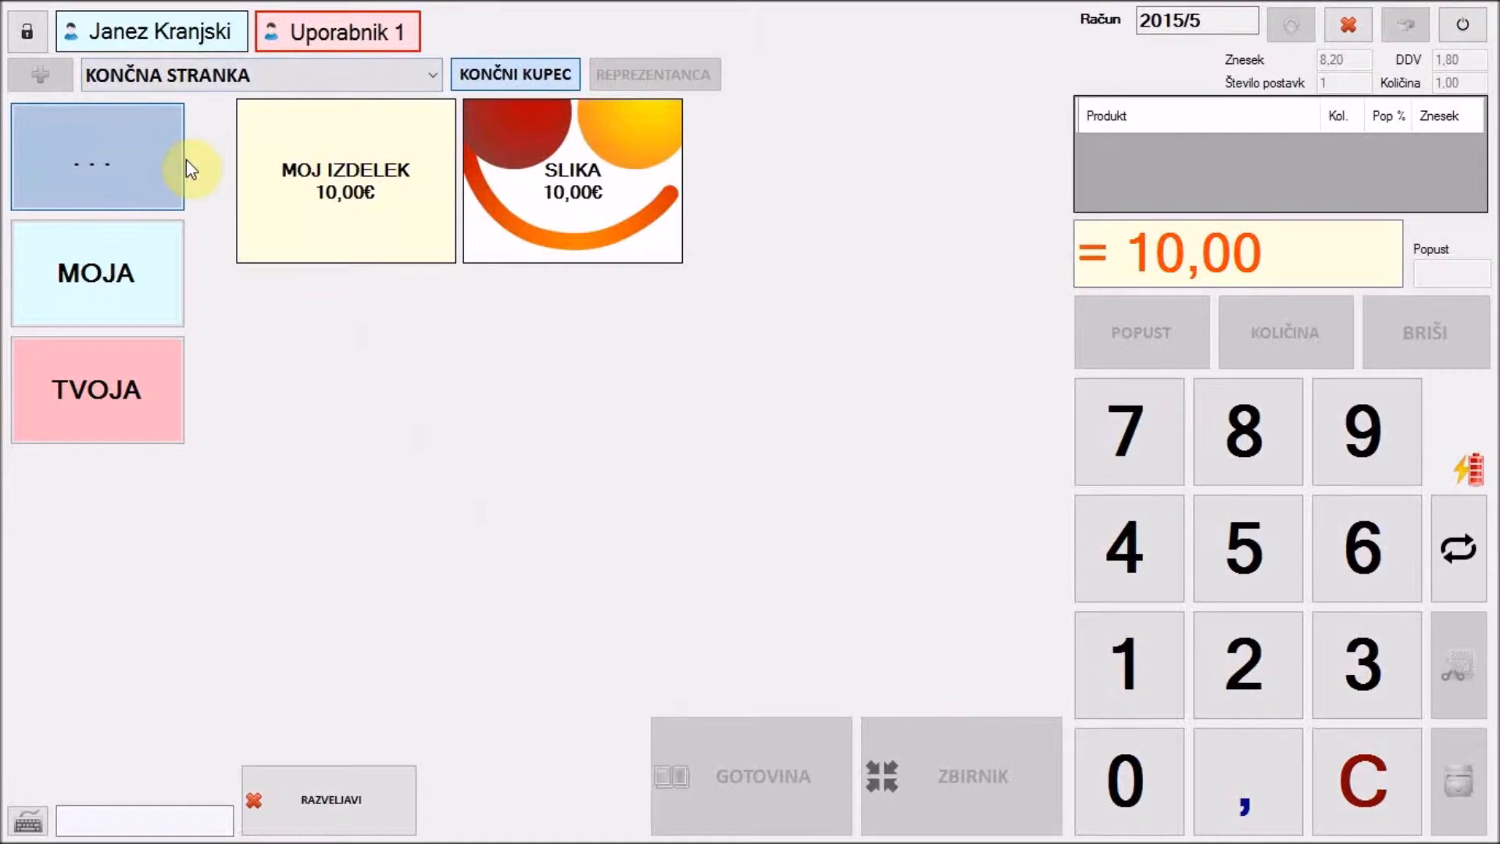
{"action": "left_click", "coordinate": [248, 185]}
{"action": "left_click", "coordinate": [261, 78]}
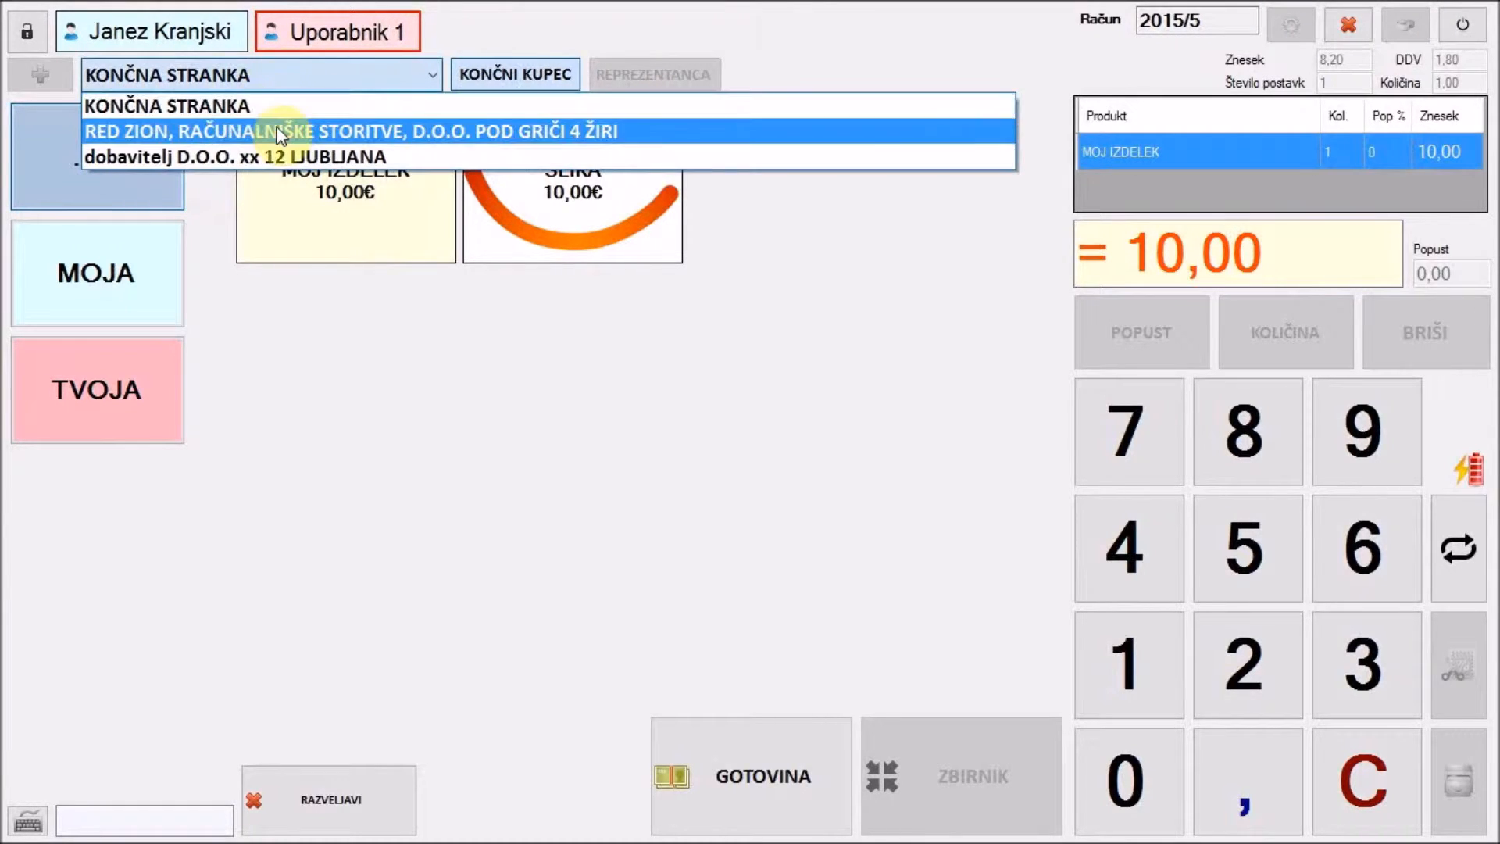
{"action": "left_click", "coordinate": [281, 133]}
{"action": "left_click", "coordinate": [932, 803]}
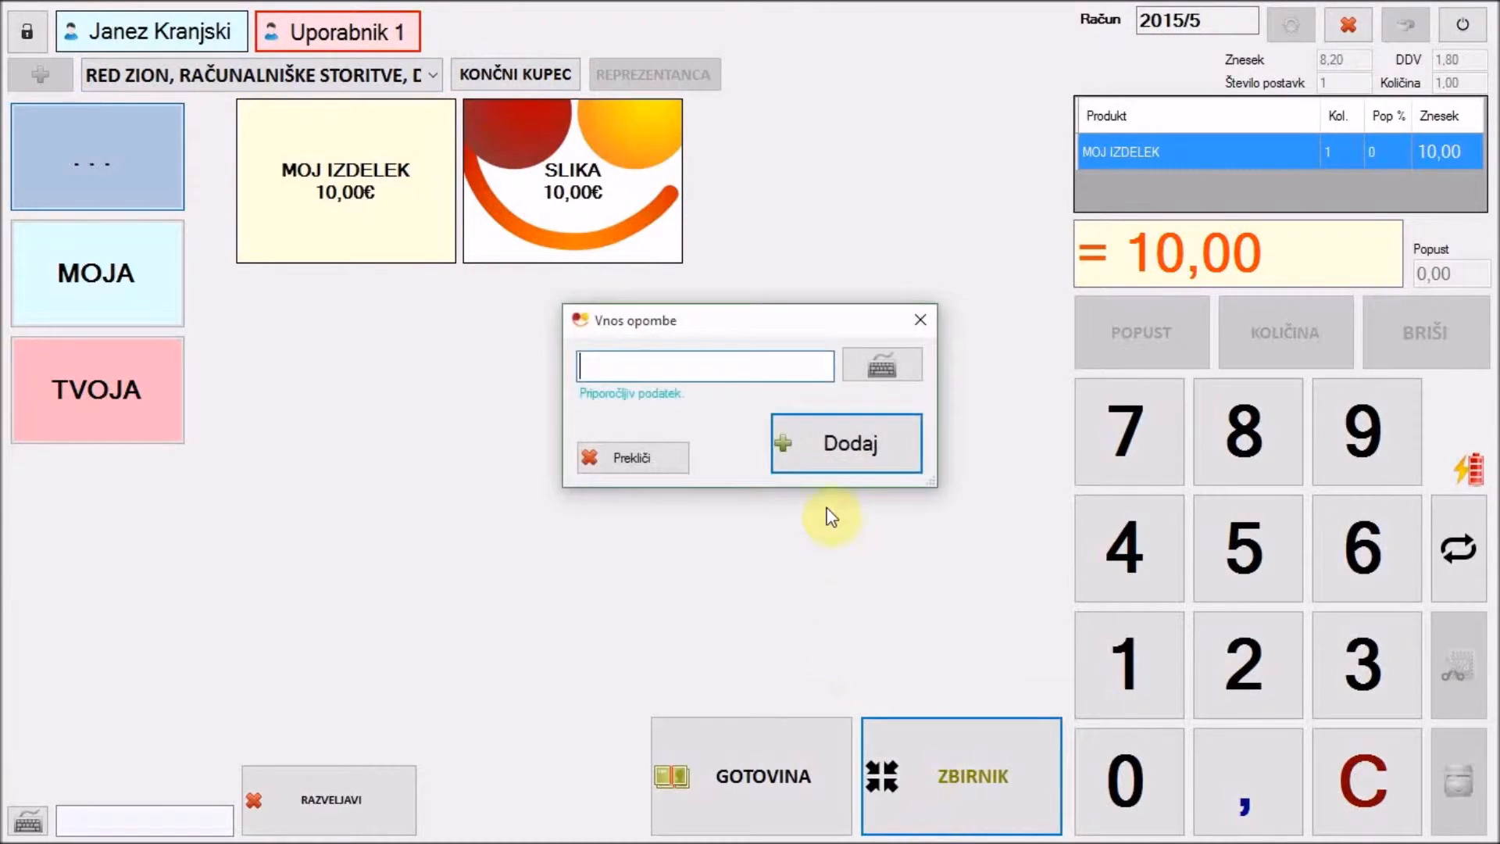
{"action": "type", "text": "TEST"}
{"action": "left_click", "coordinate": [790, 422]}
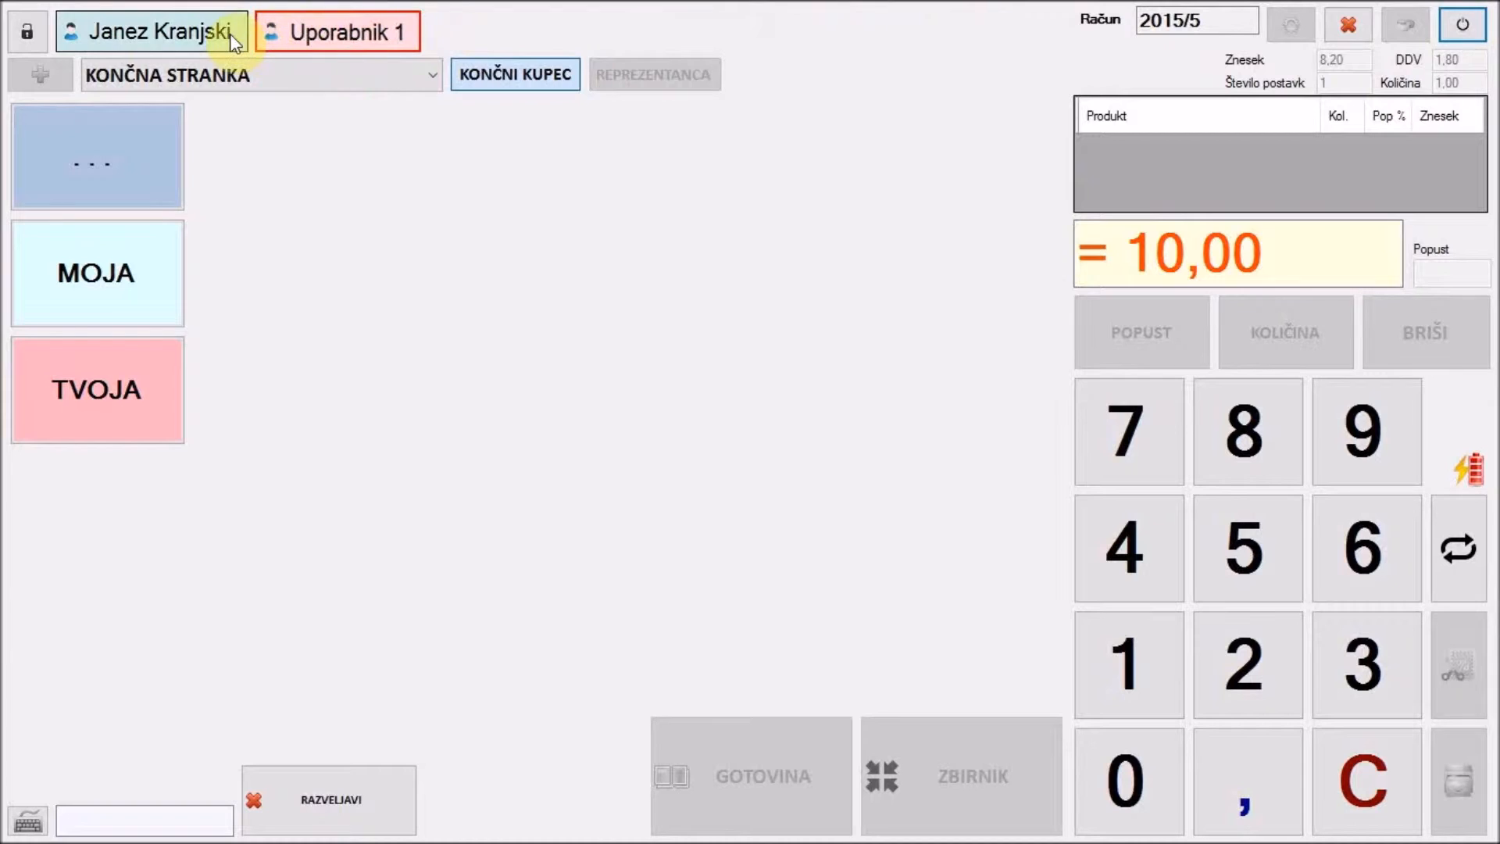
- Close the cash register and dismiss both leftover PDF Save As windows
{"action": "left_click", "coordinate": [1461, 25]}
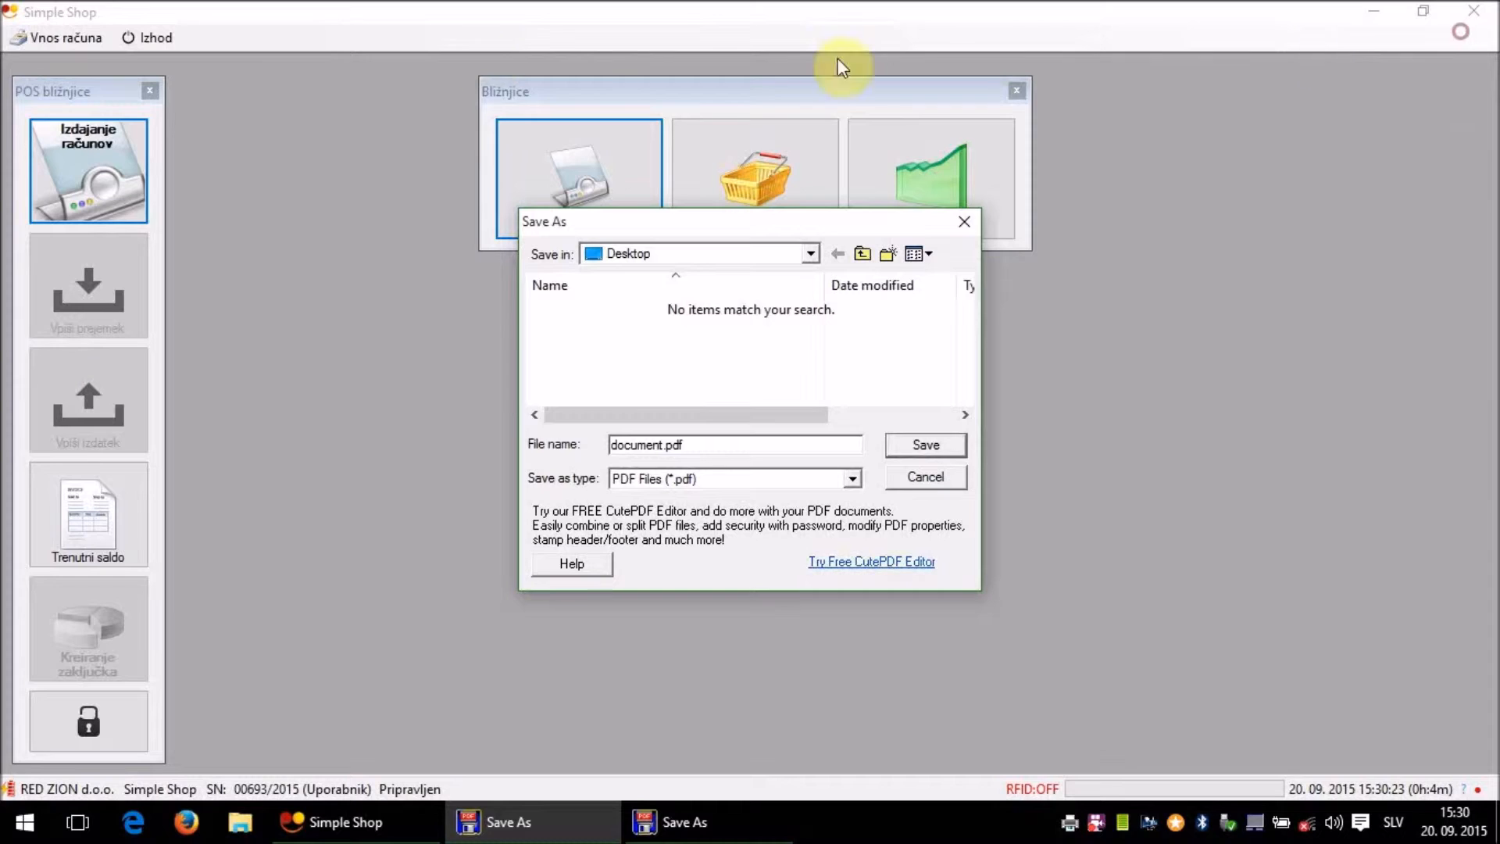
{"action": "left_click", "coordinate": [895, 476]}
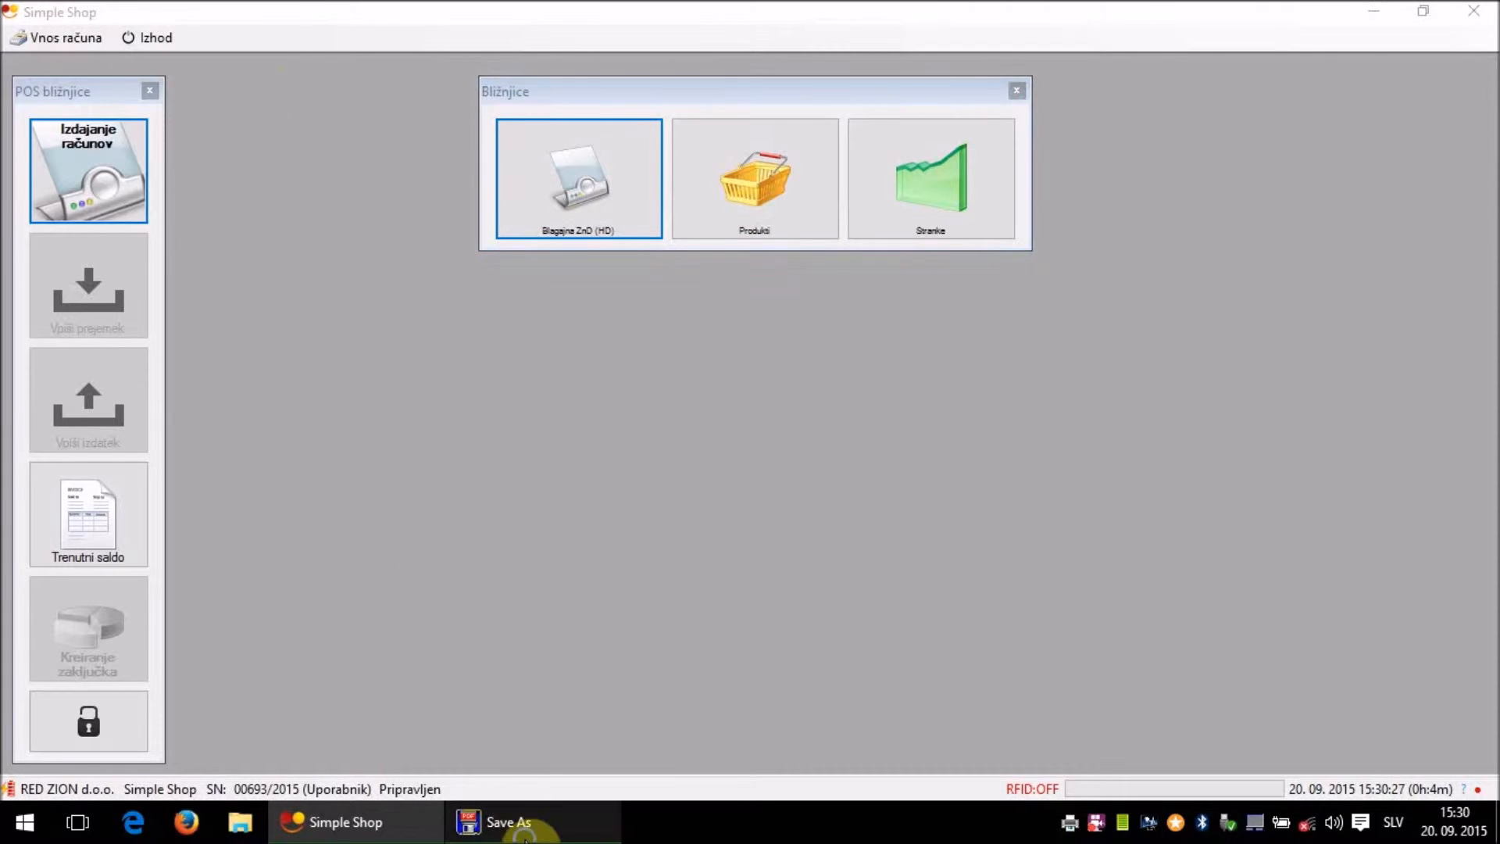
{"action": "right_click", "coordinate": [508, 820]}
{"action": "left_click", "coordinate": [524, 781]}
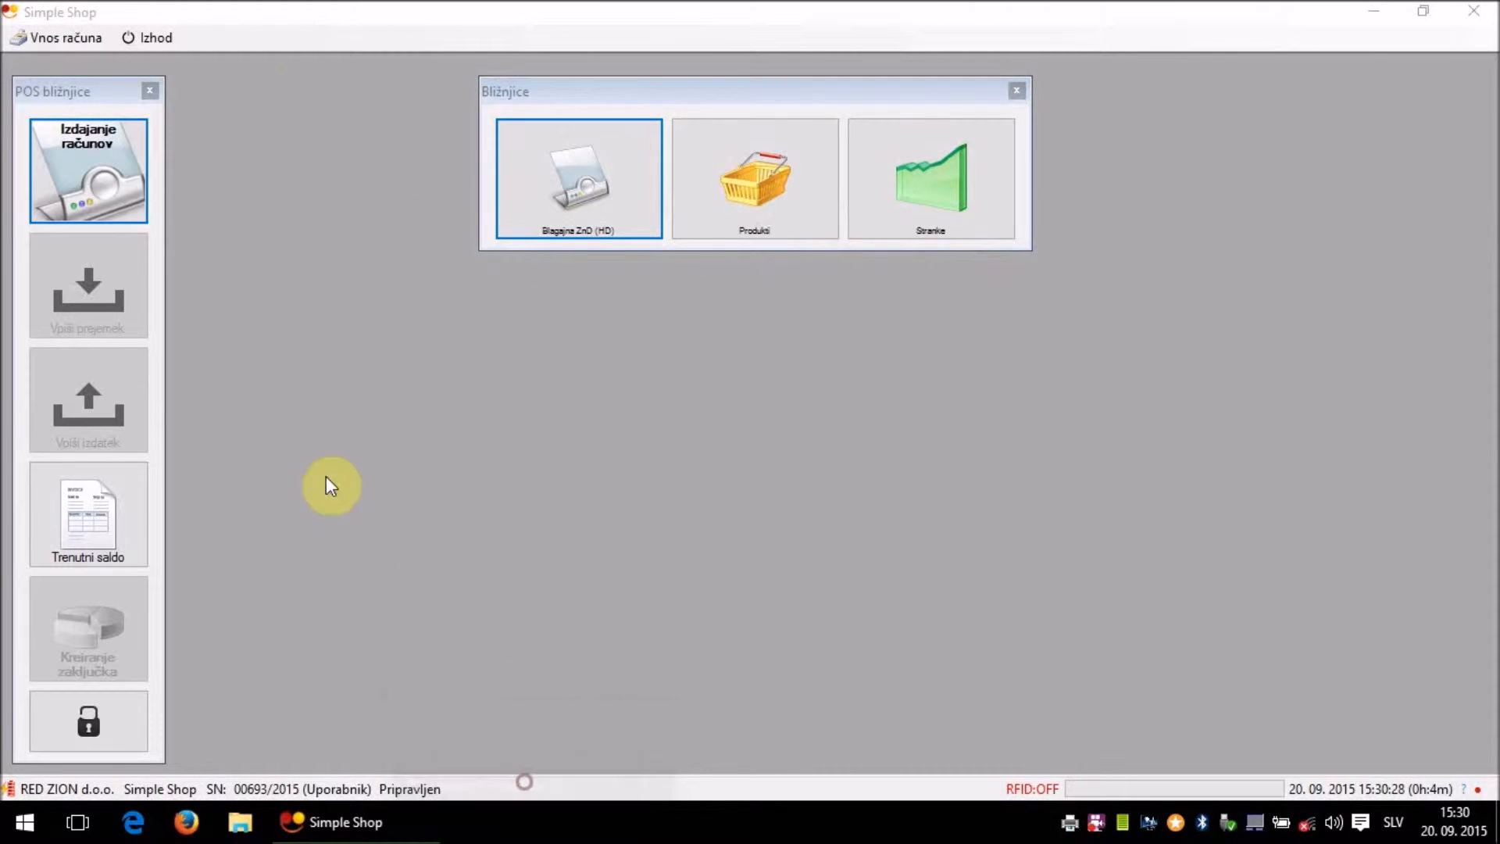
- Log back in via Izhod > Ponovna prijava with the user's password digit
{"action": "left_click", "coordinate": [146, 38]}
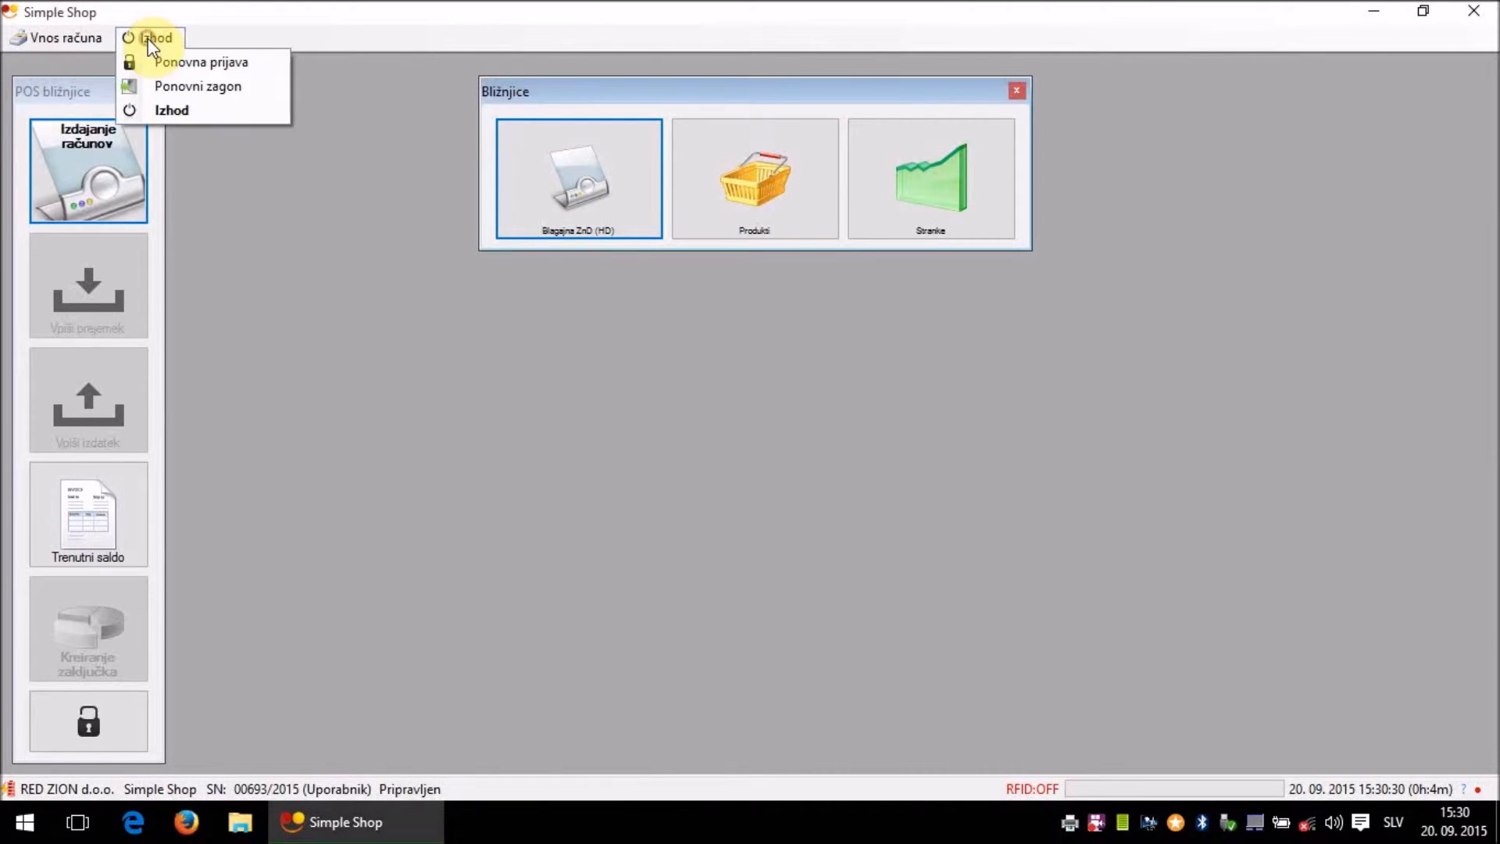
{"action": "left_click", "coordinate": [186, 66]}
{"action": "left_click", "coordinate": [768, 448]}
{"action": "left_click", "coordinate": [775, 653]}
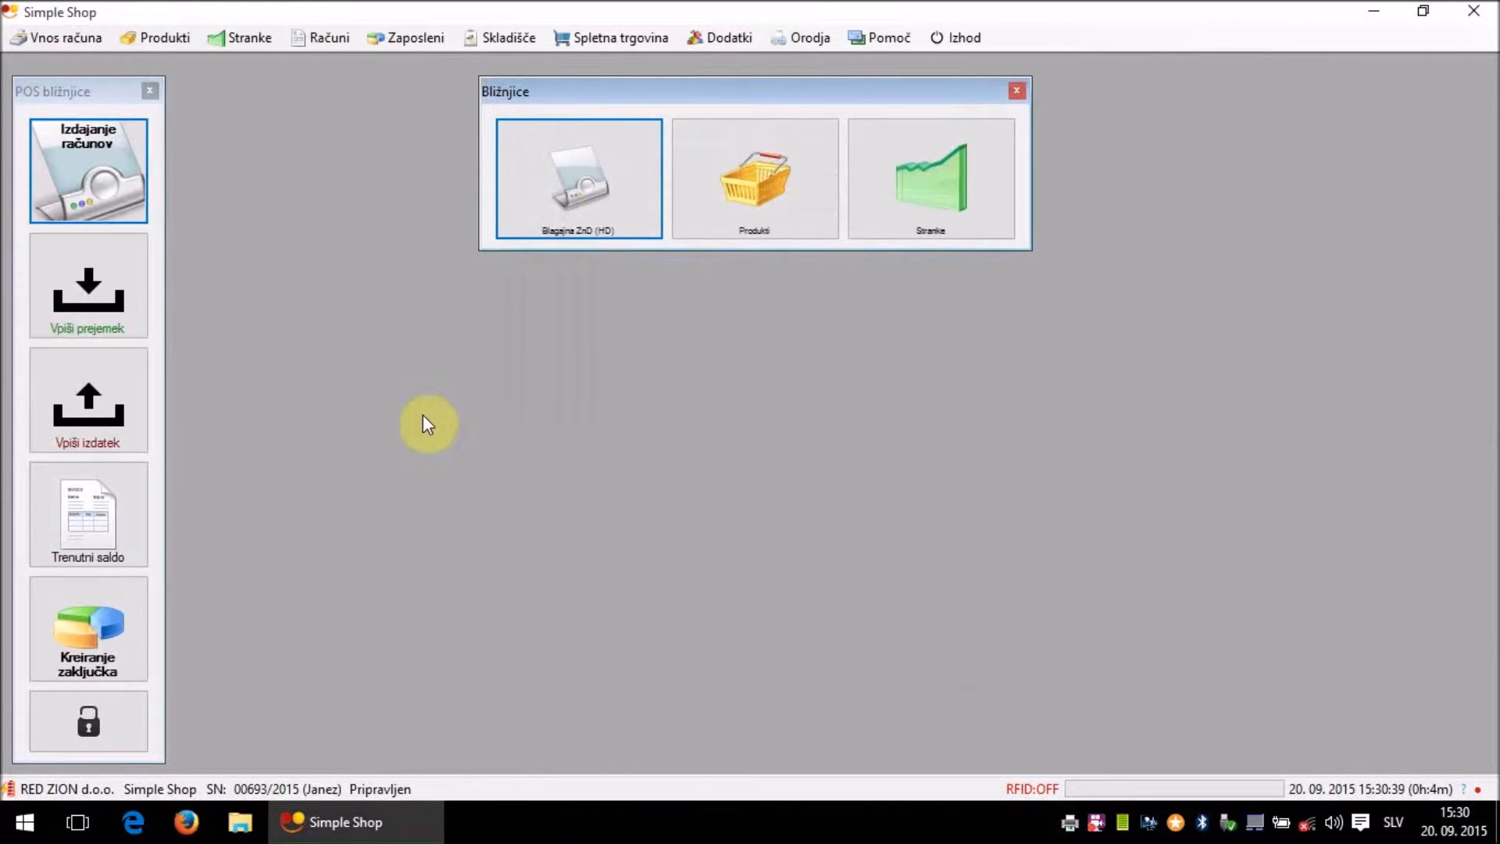
- Open the Zbirnik overview via Zaposleni > Delovni nalogi
{"action": "left_click", "coordinate": [403, 41]}
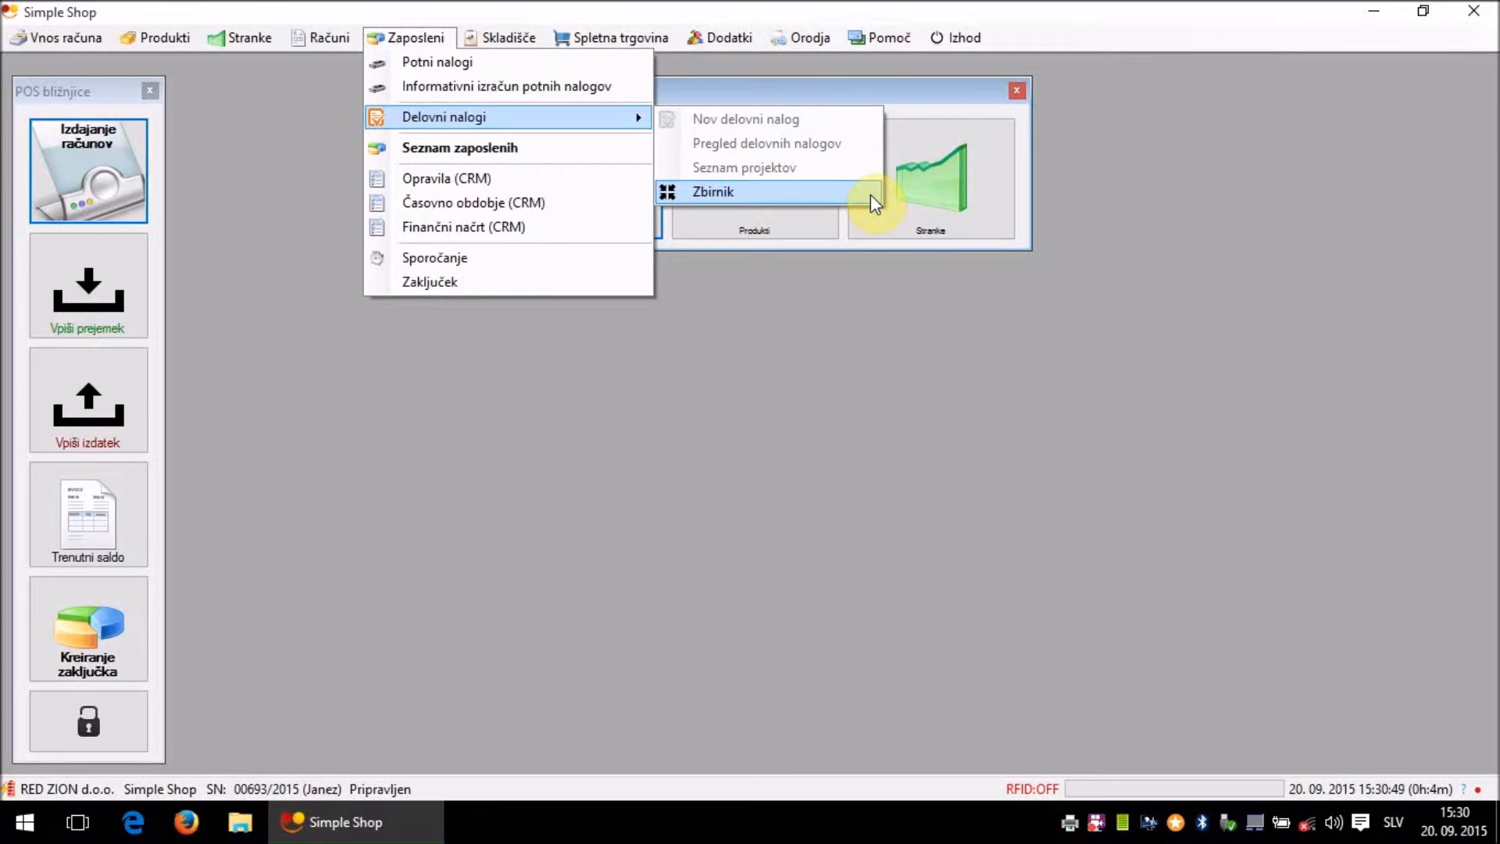
{"action": "left_click", "coordinate": [871, 195]}
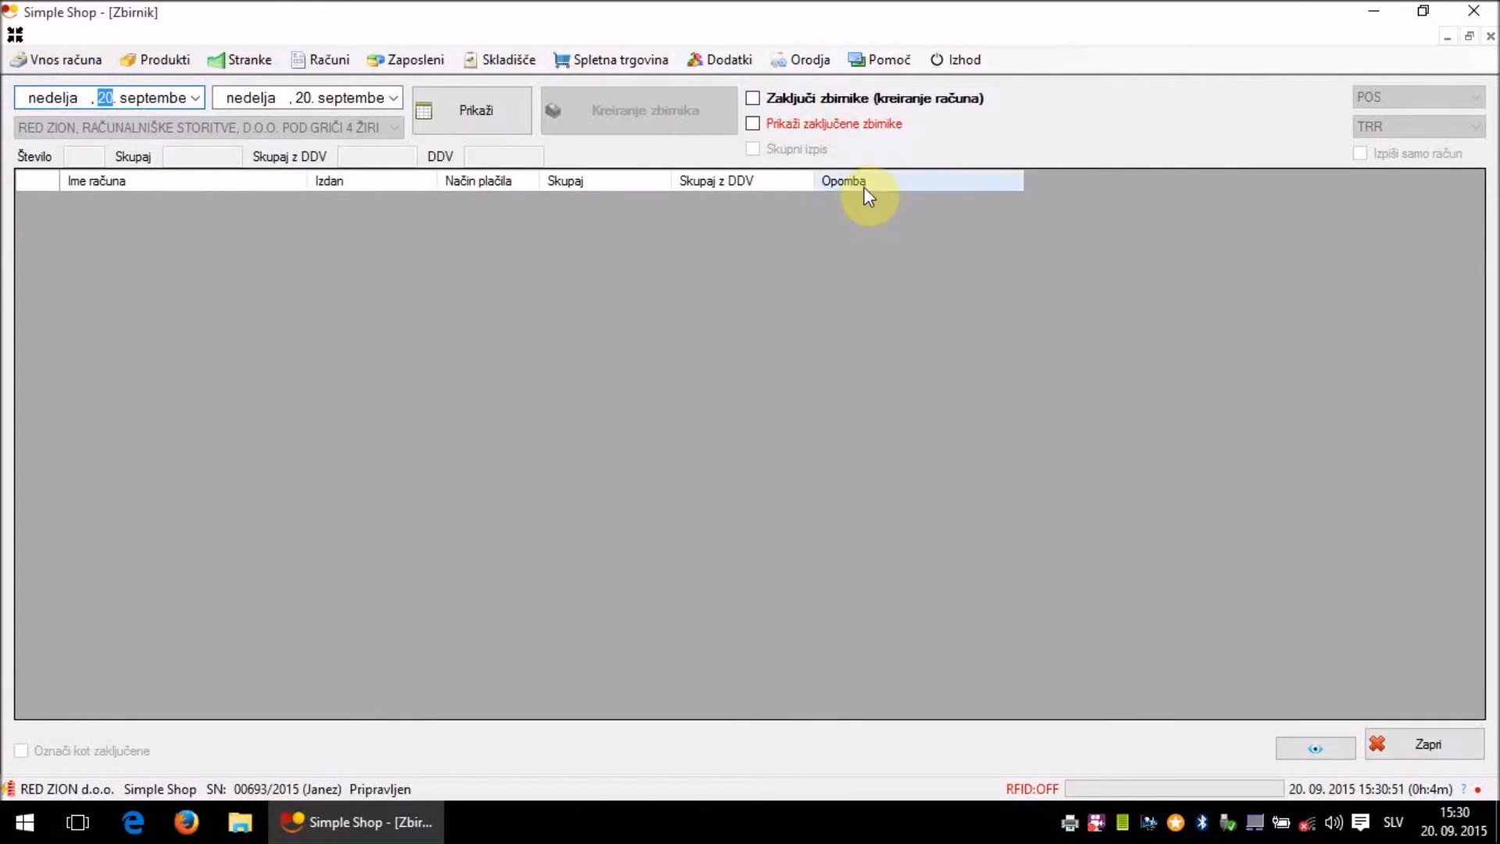
- Set the start date to 1 September, list the receipts, and keep RED ZION as customer
{"action": "left_click", "coordinate": [195, 99]}
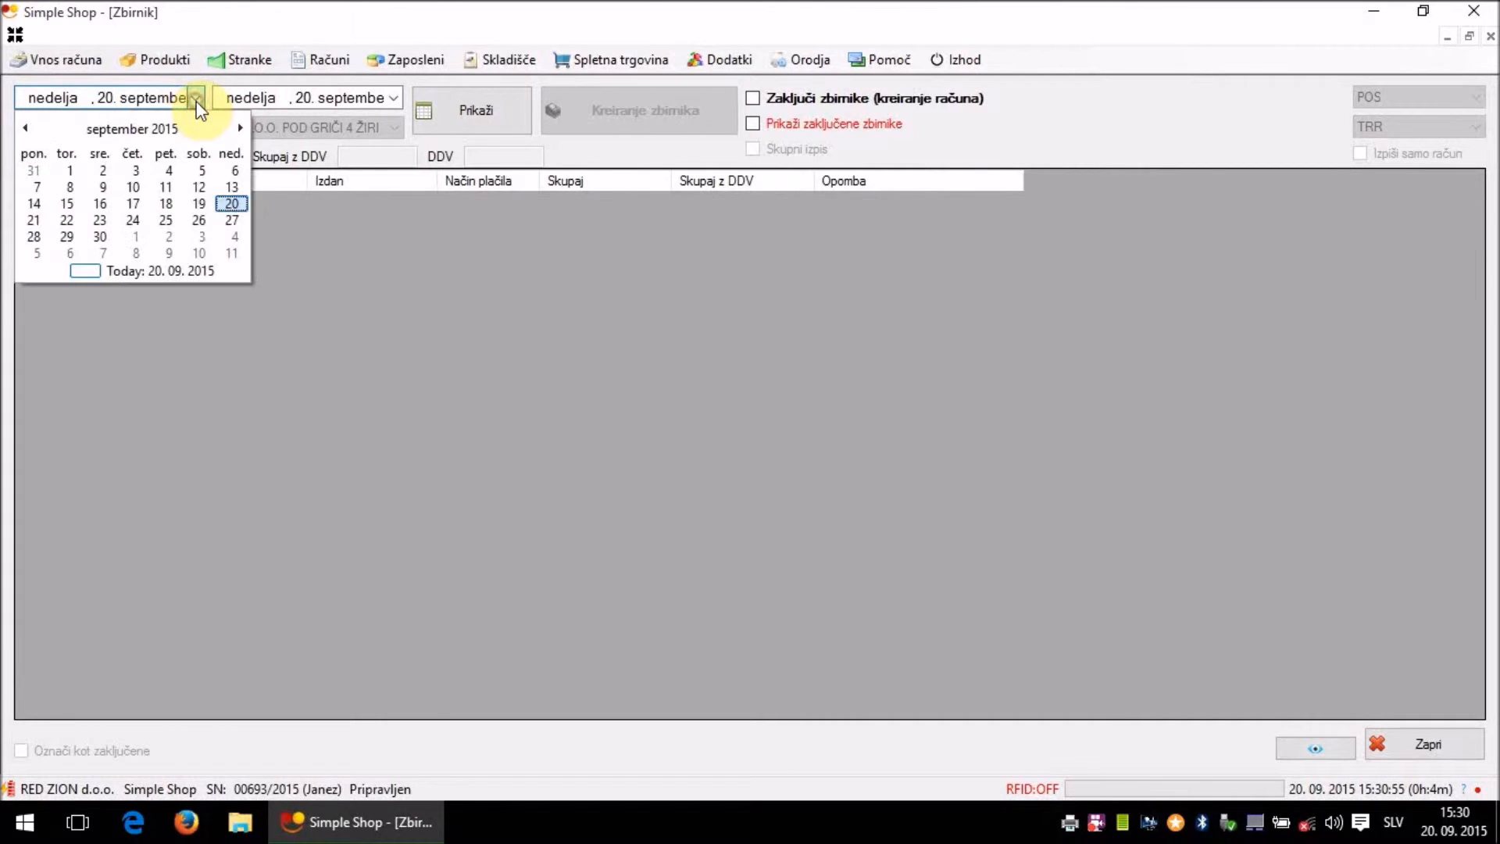
{"action": "left_click", "coordinate": [70, 171]}
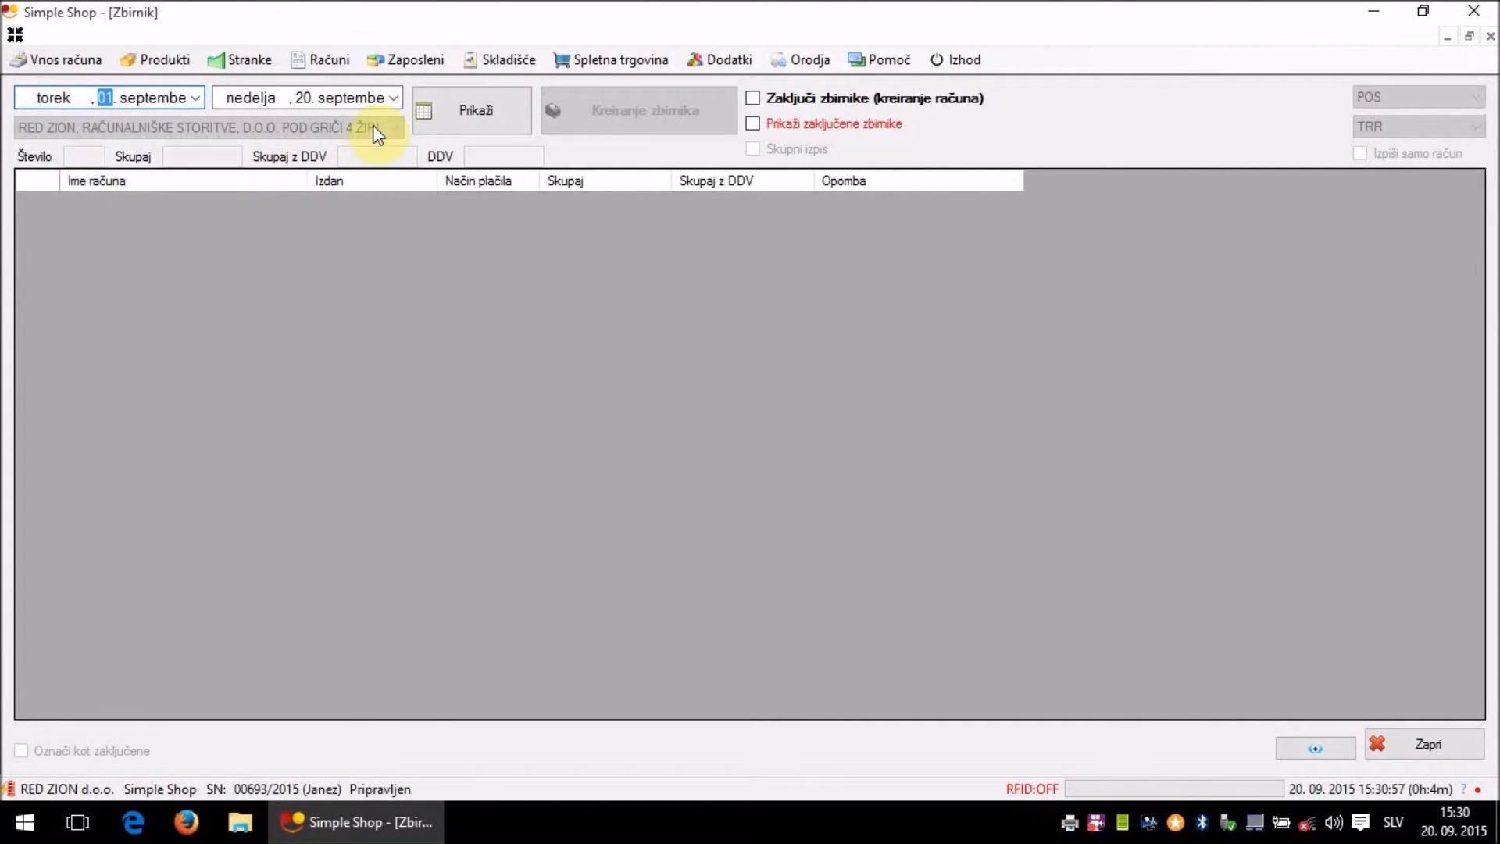
{"action": "left_click", "coordinate": [518, 110]}
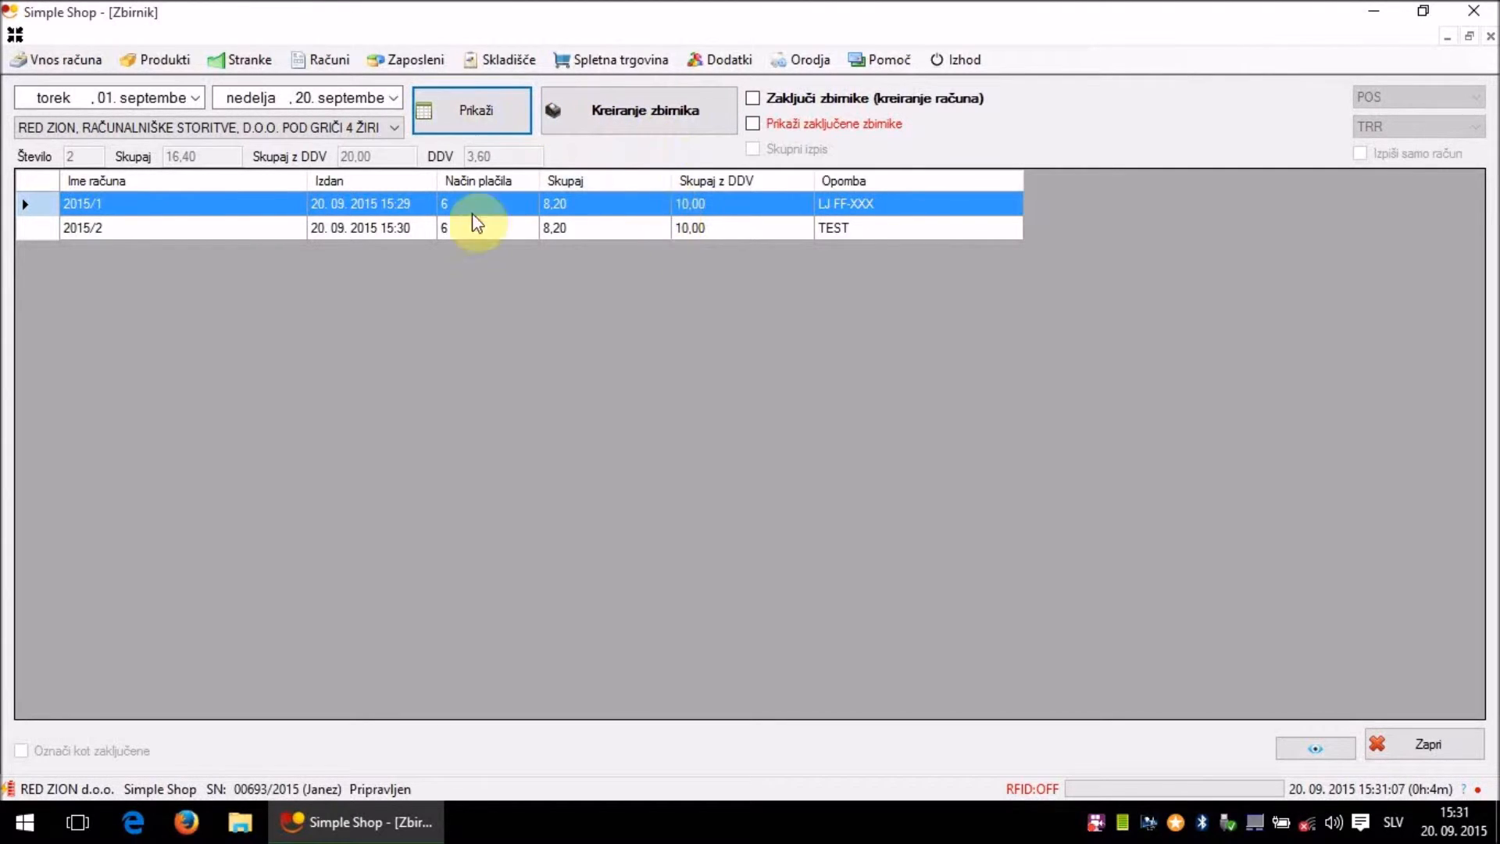
{"action": "left_click", "coordinate": [365, 131]}
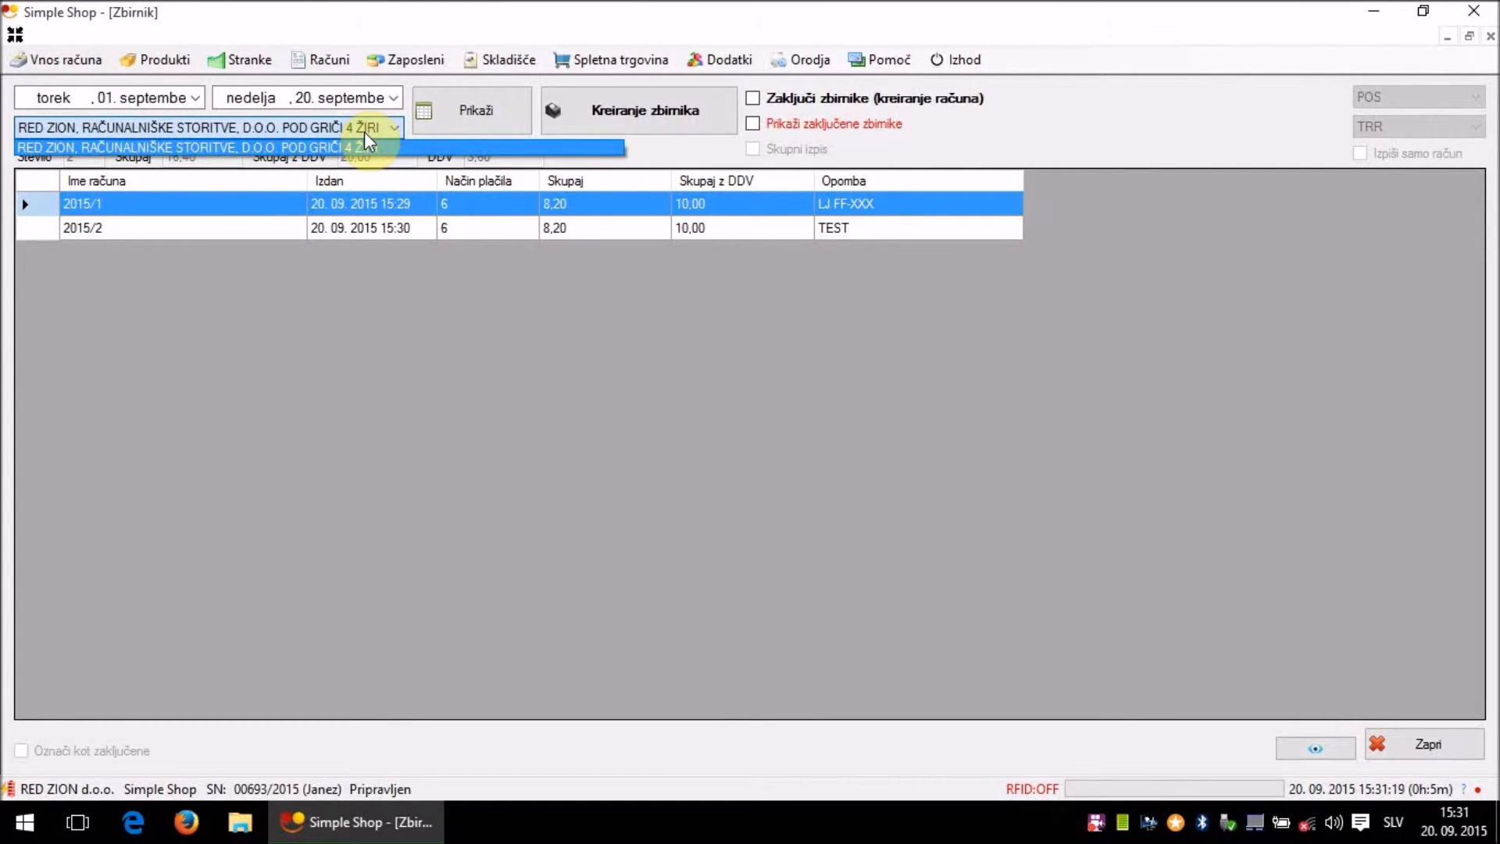
{"action": "left_click", "coordinate": [364, 133]}
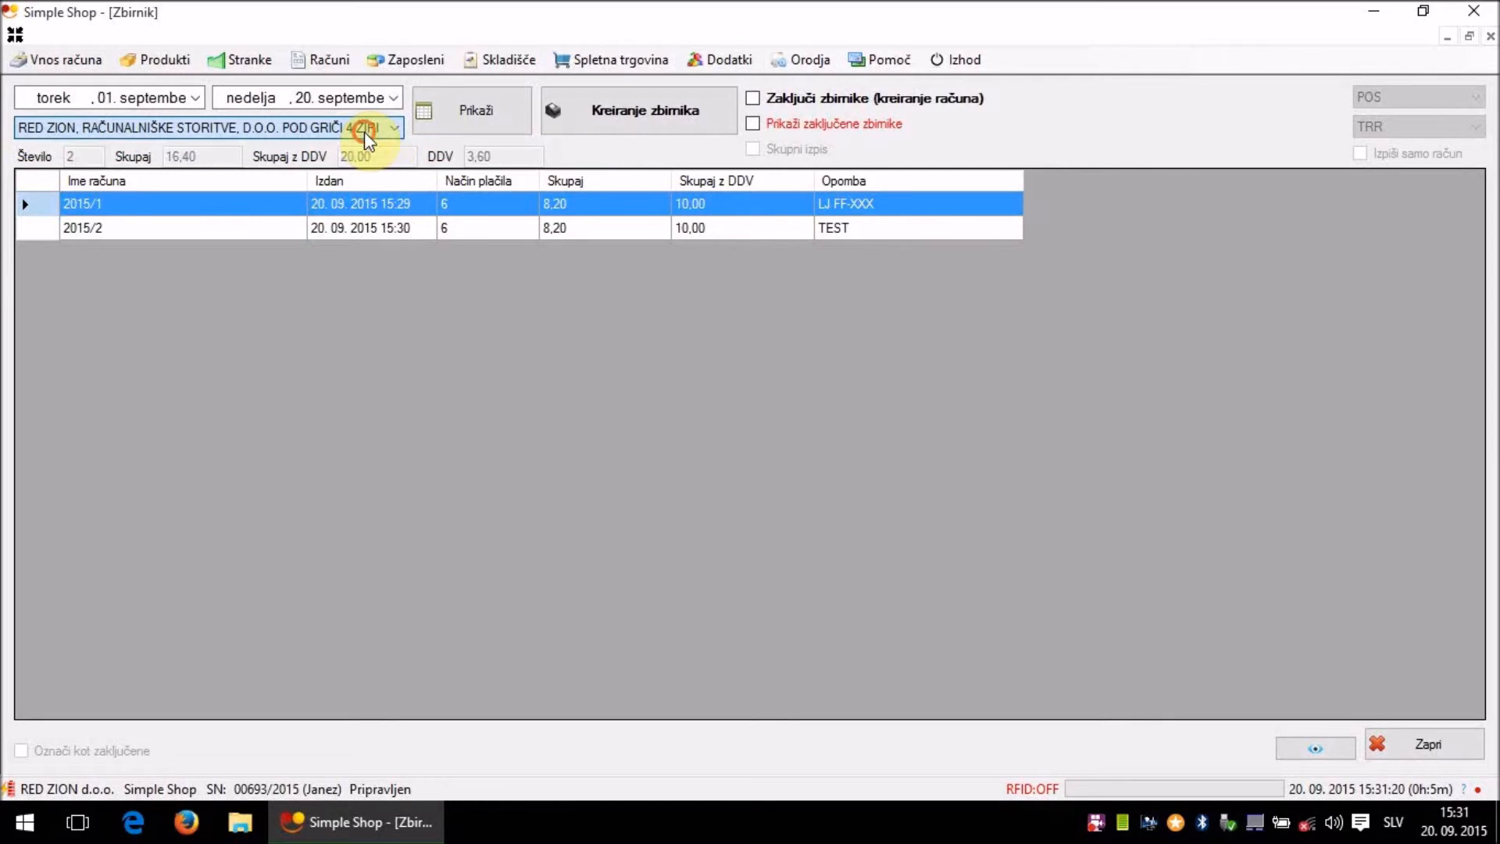
- Turn on 'Zaključi zbirnike (kreiranje računa)', keeping POS print format and TRR payment
{"action": "left_click", "coordinate": [805, 100]}
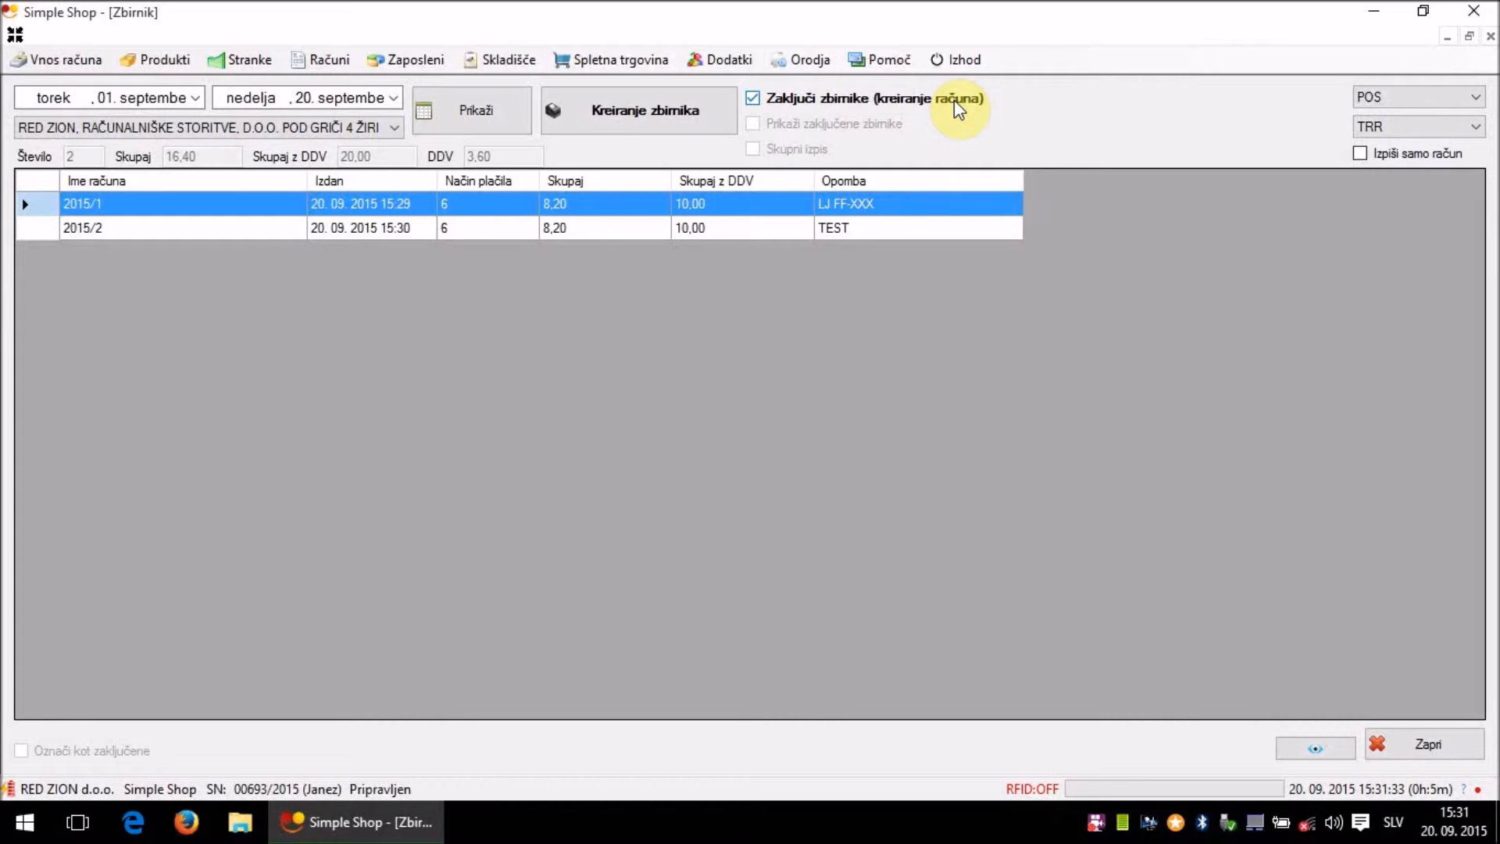
{"action": "left_click", "coordinate": [1435, 102]}
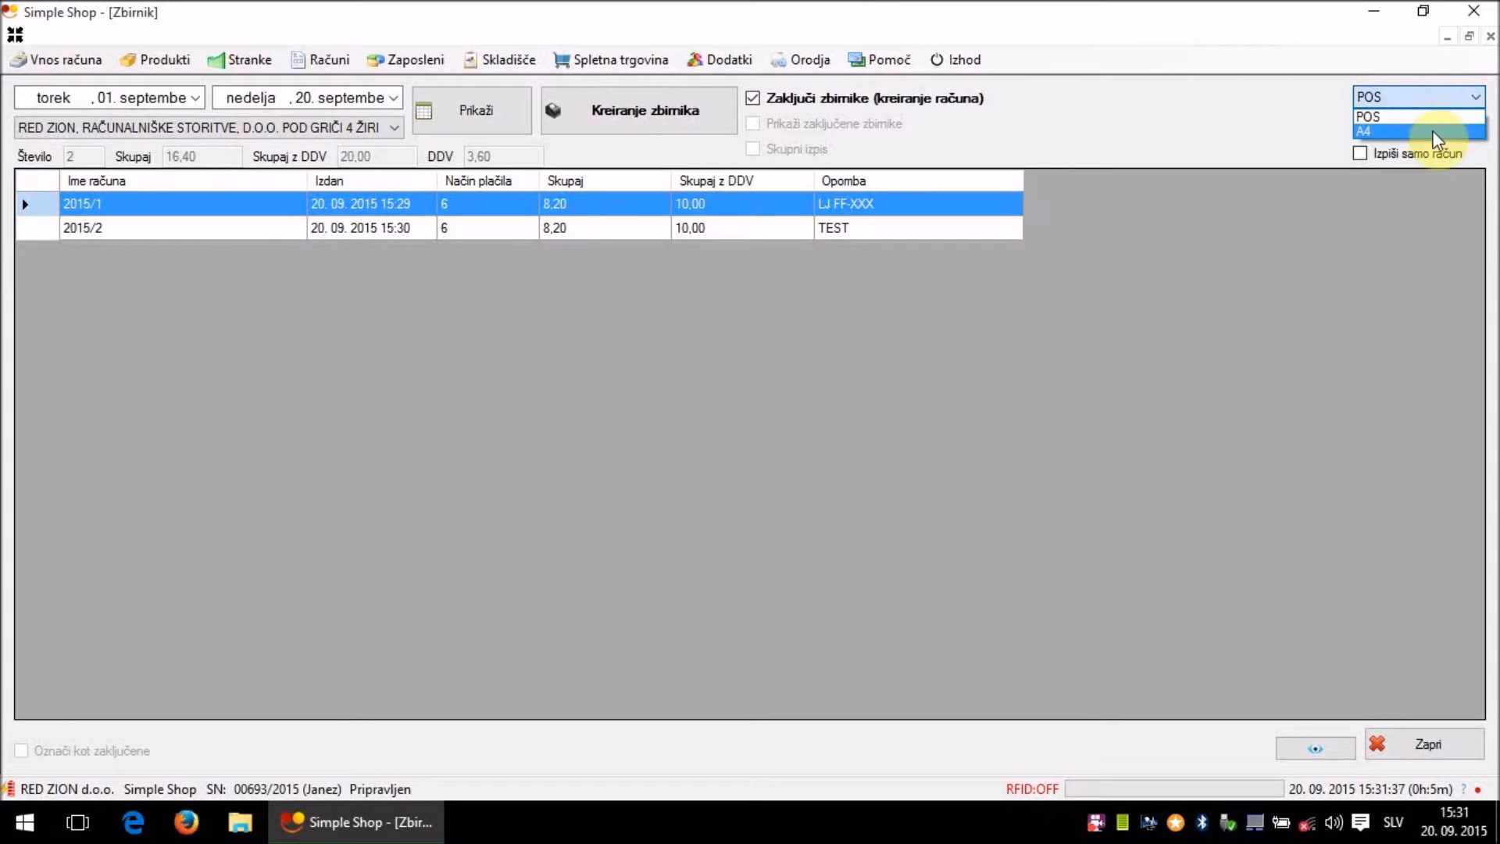
{"action": "left_click", "coordinate": [1431, 119]}
{"action": "left_click", "coordinate": [1433, 127]}
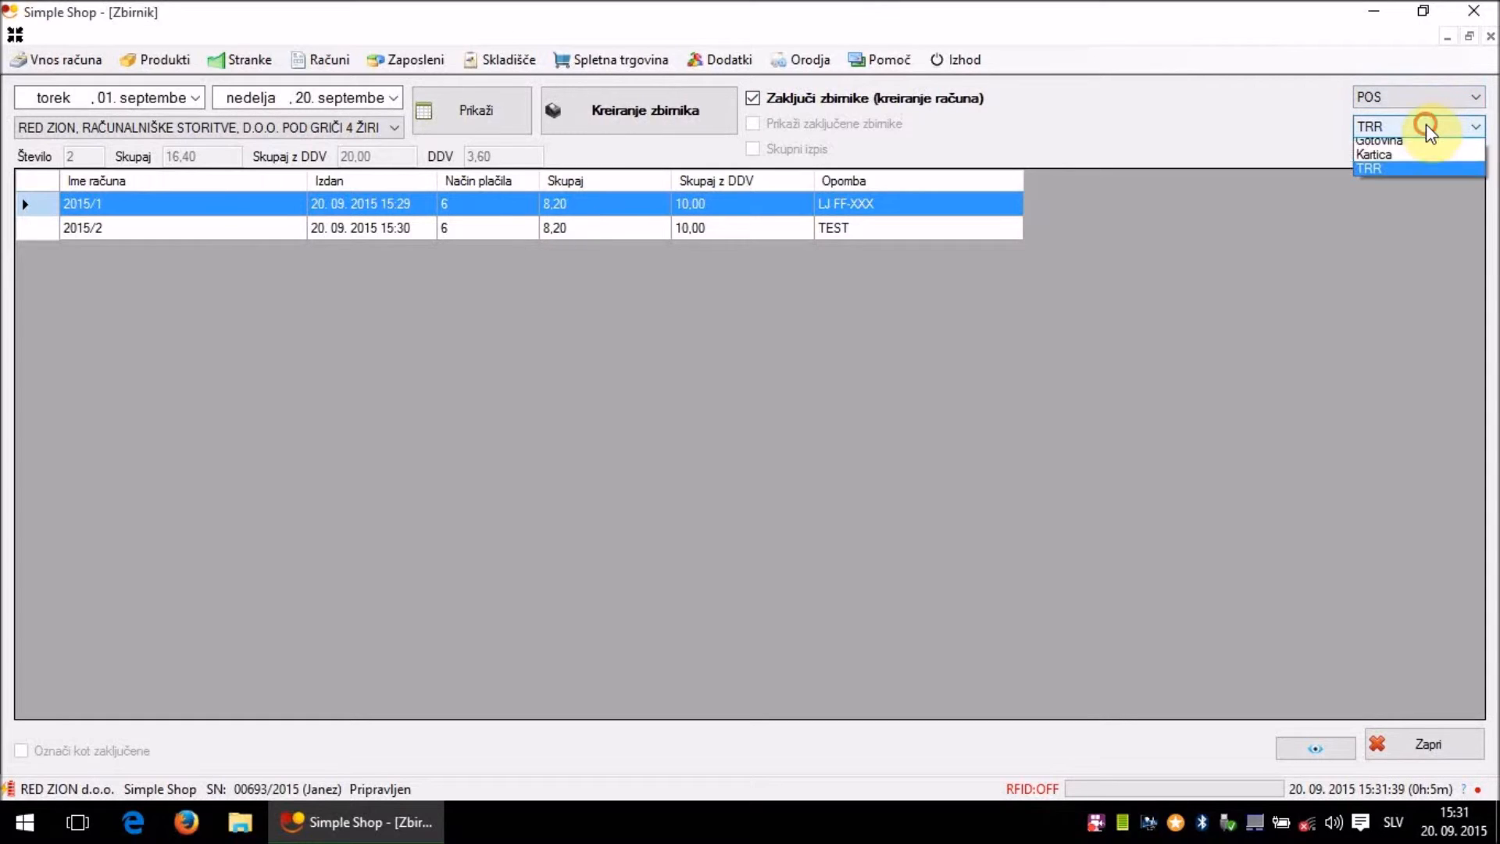
{"action": "left_click", "coordinate": [1413, 173]}
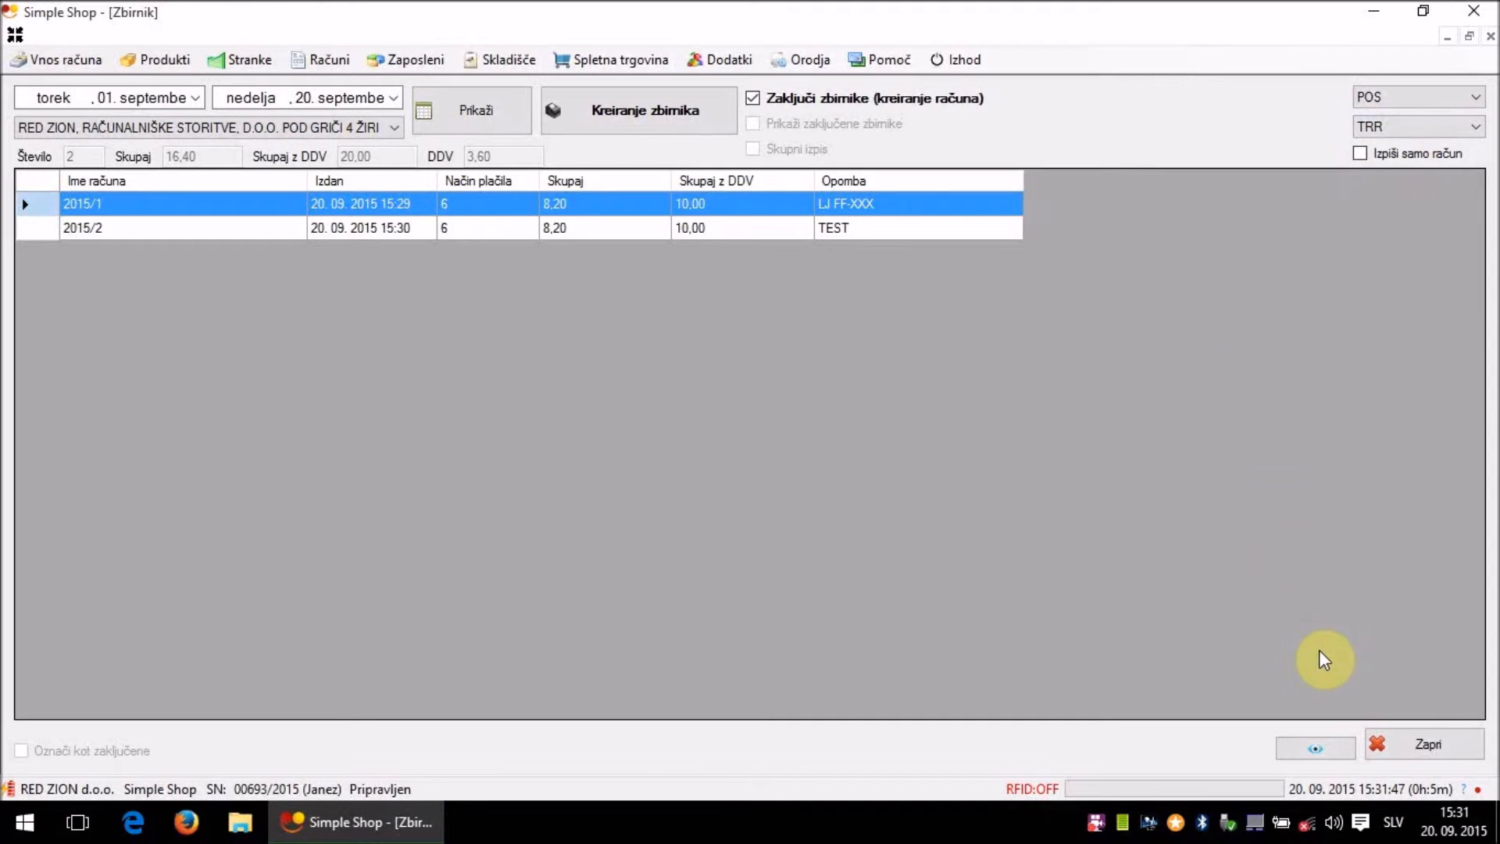
- Create the collective invoice and save it as document.pdf on the Desktop, then show the desktop
{"action": "left_click", "coordinate": [664, 121]}
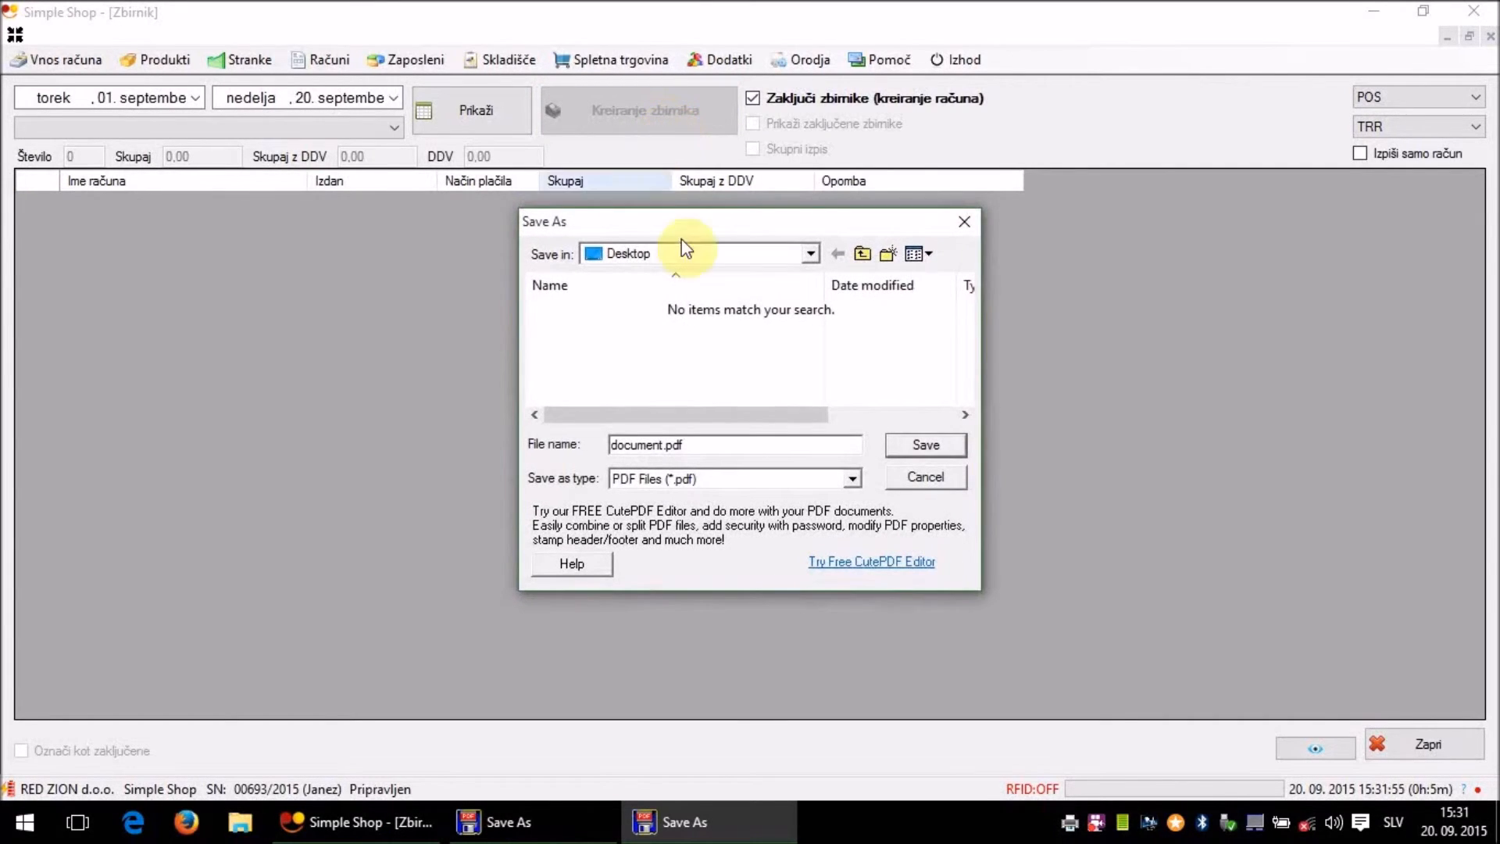
{"action": "left_click", "coordinate": [901, 436]}
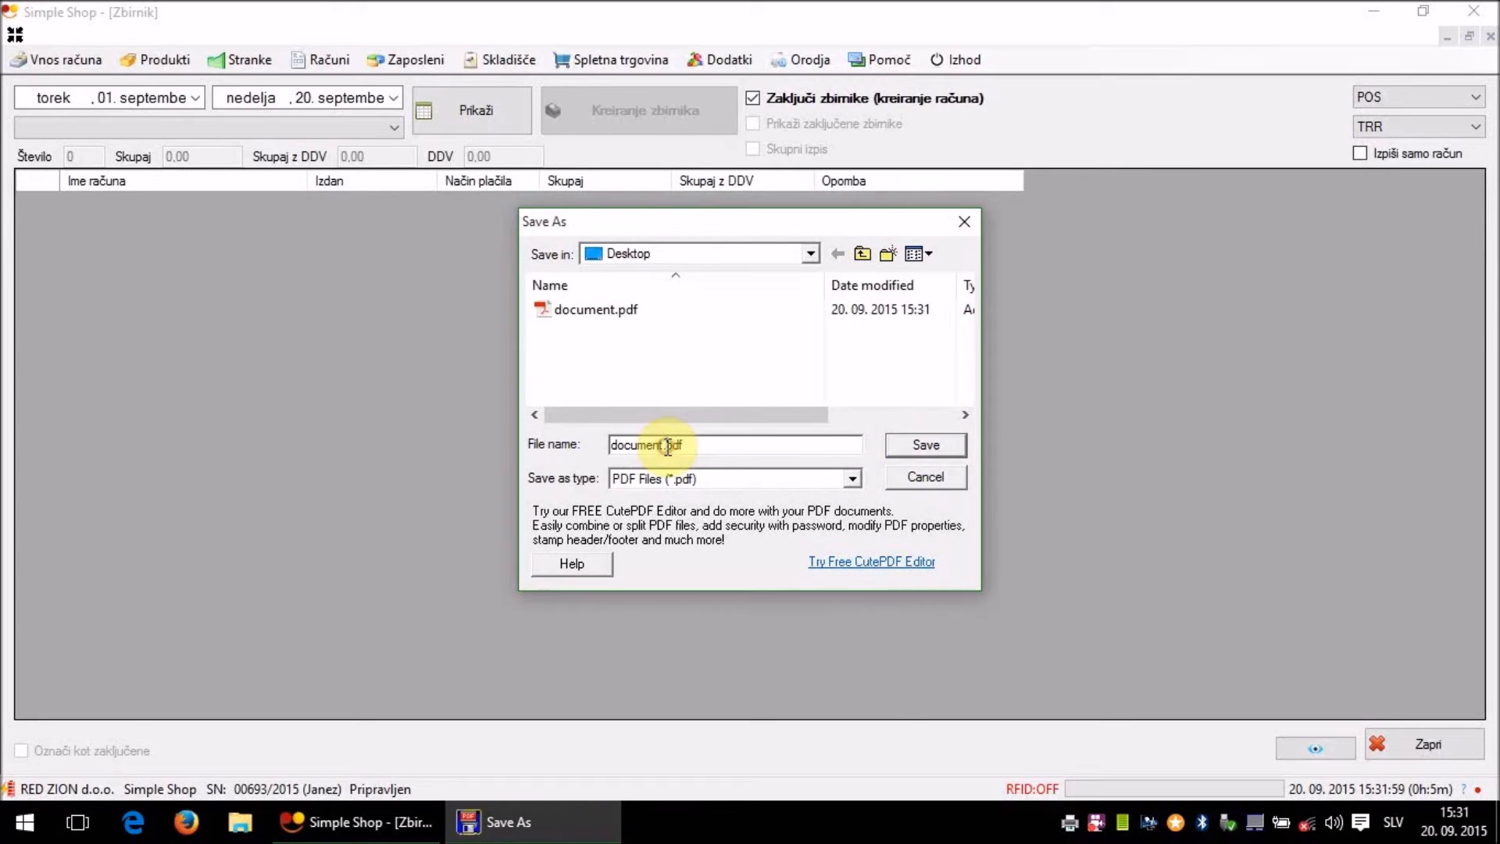
{"action": "type", "text": "1"}
{"action": "key", "text": "Return"}
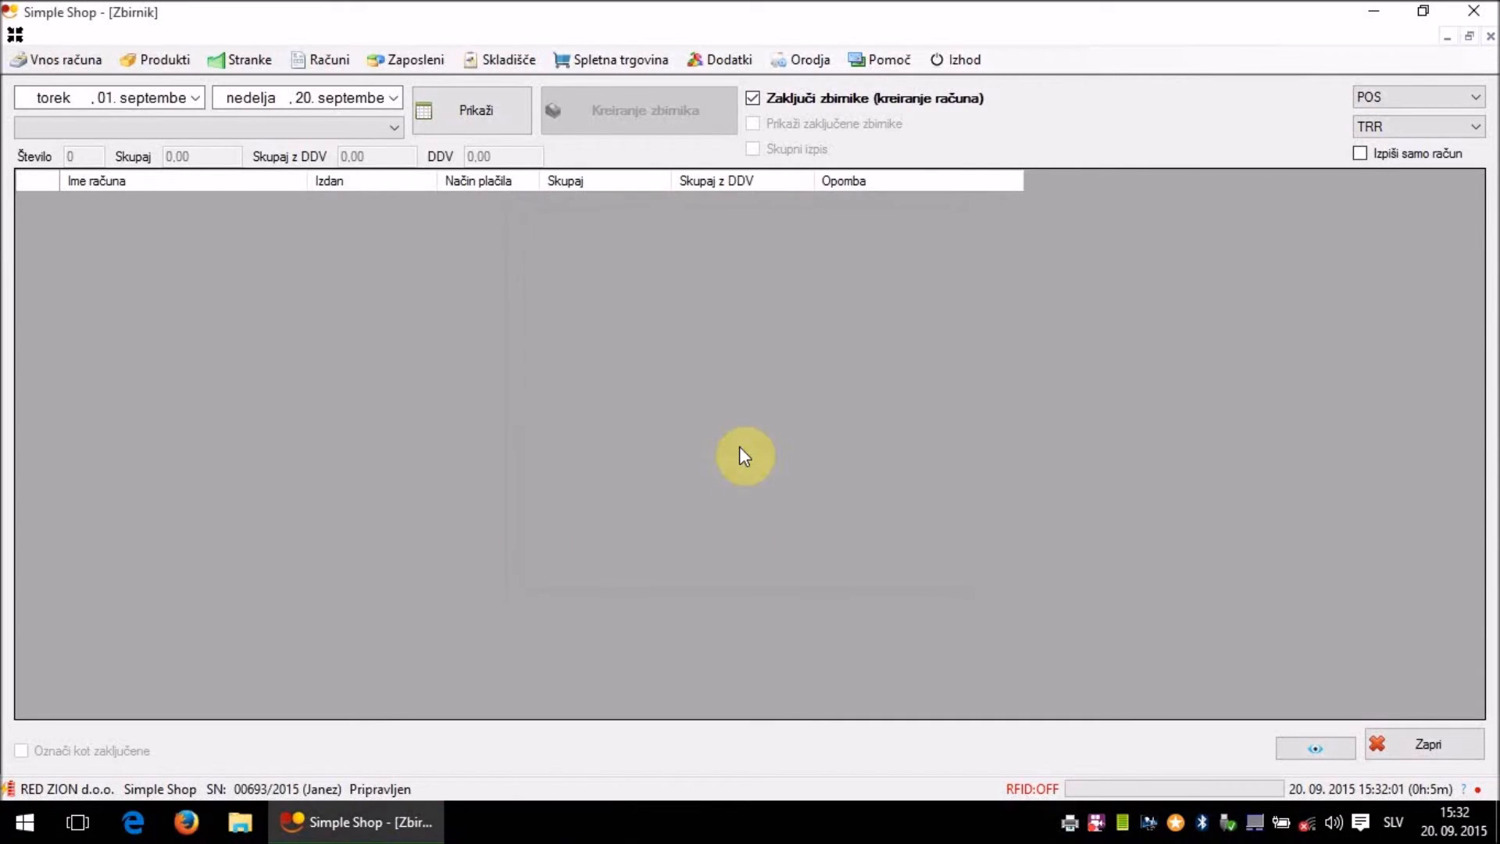
{"action": "left_click", "coordinate": [1374, 11]}
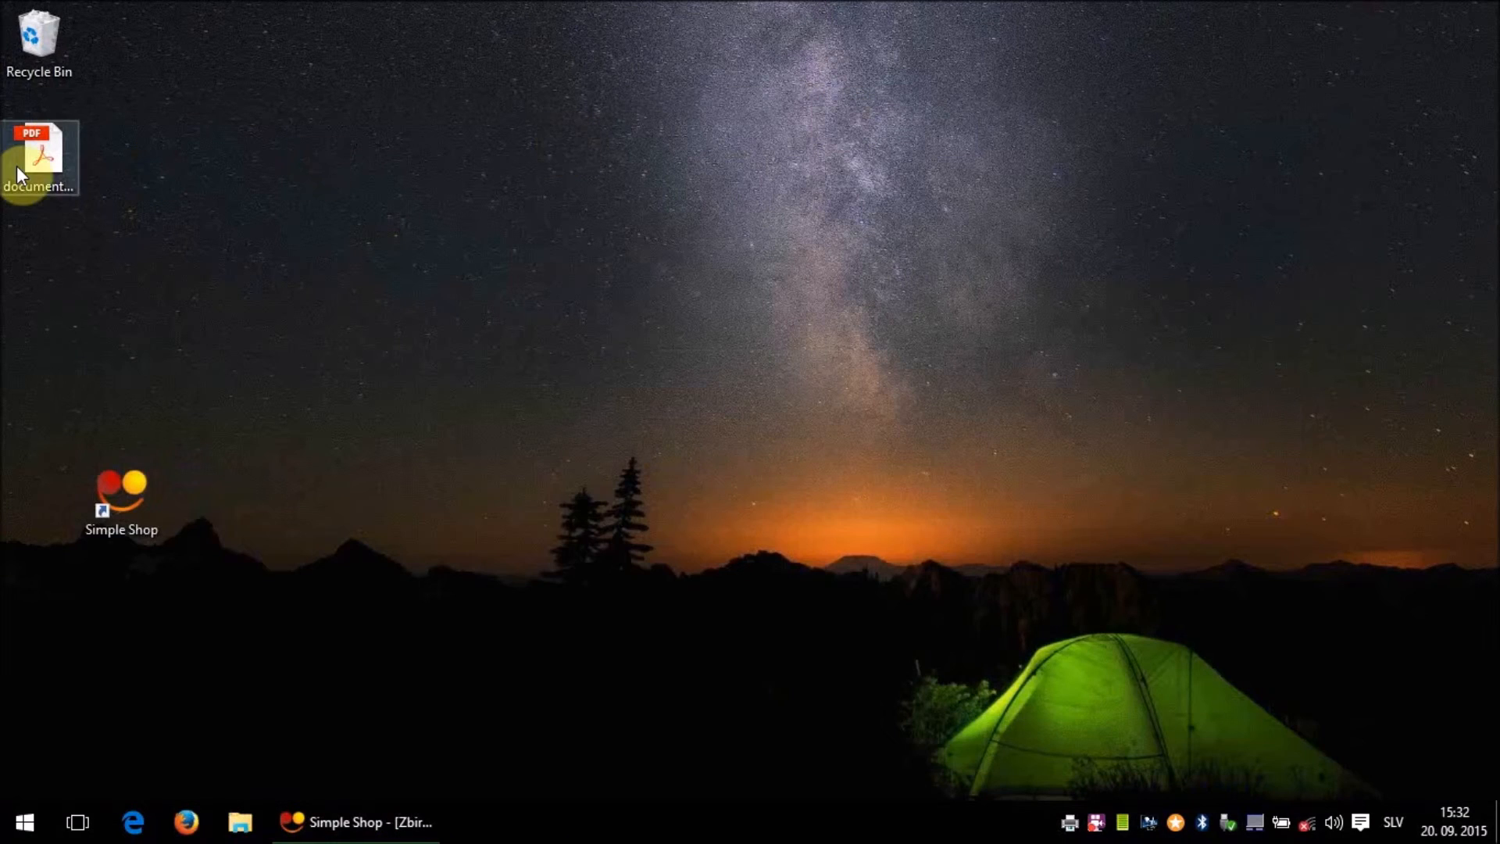
- Open document.pdf to check invoice 2015/5 totalling 20,00 EUR, then return to Simple Shop
{"action": "double_click", "coordinate": [21, 165]}
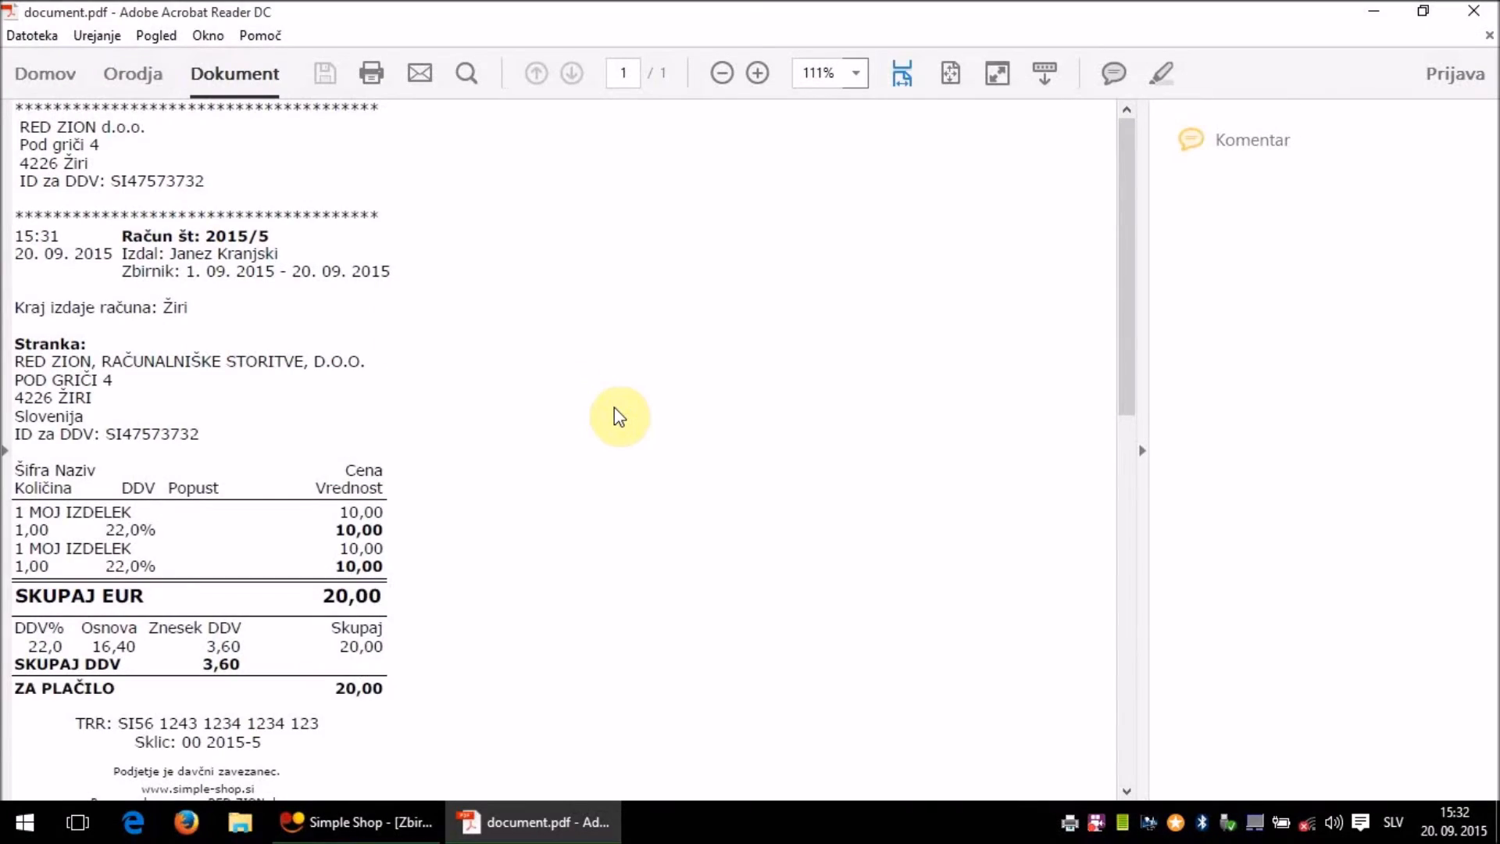
{"action": "scroll", "coordinate": [621, 416], "scroll_direction": "down", "scroll_amount": 3}
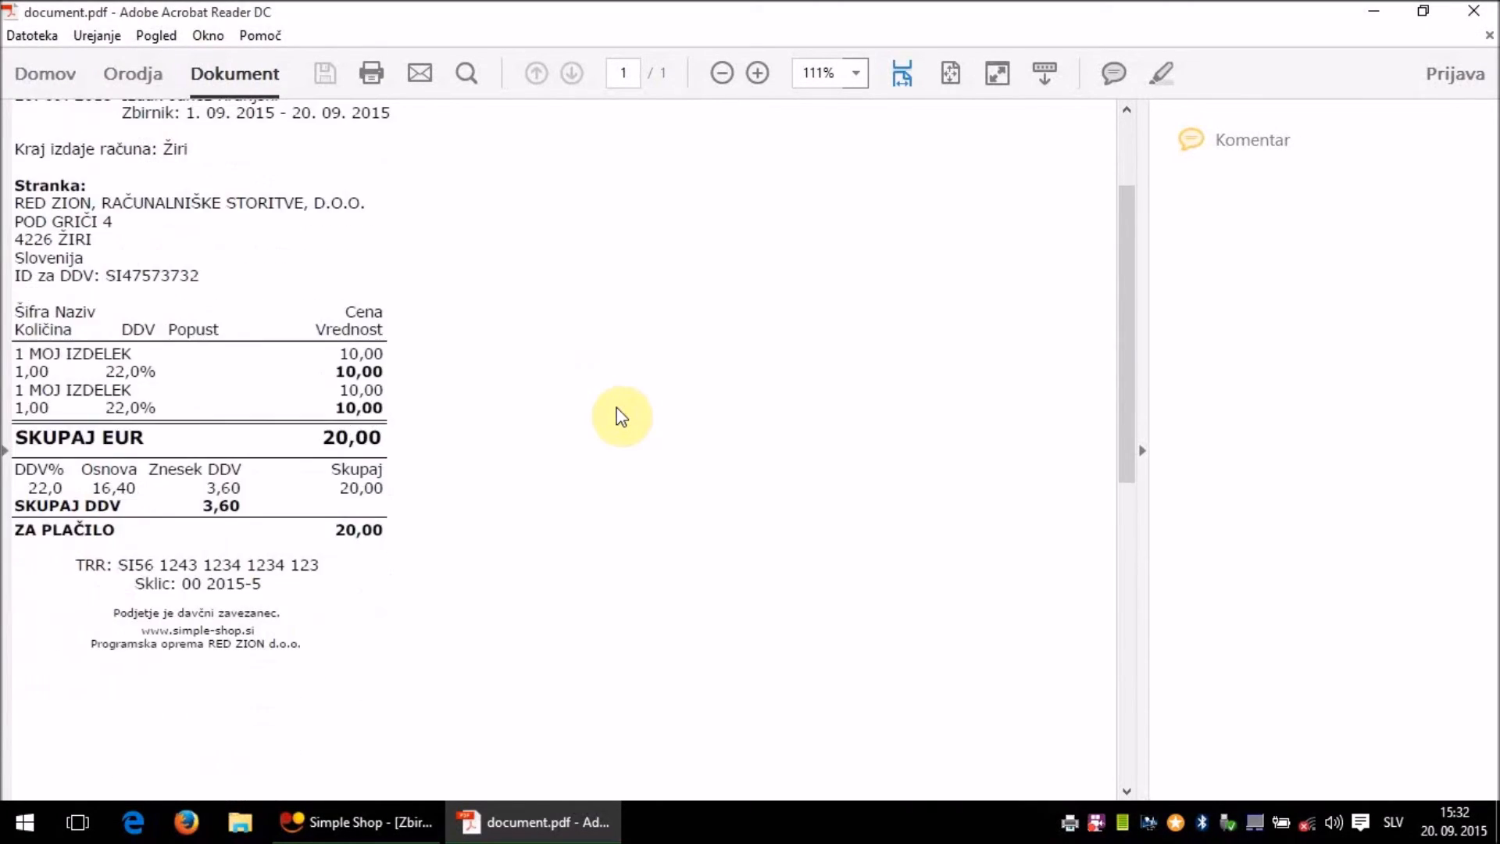
{"action": "scroll", "coordinate": [621, 416], "scroll_direction": "up", "scroll_amount": 3}
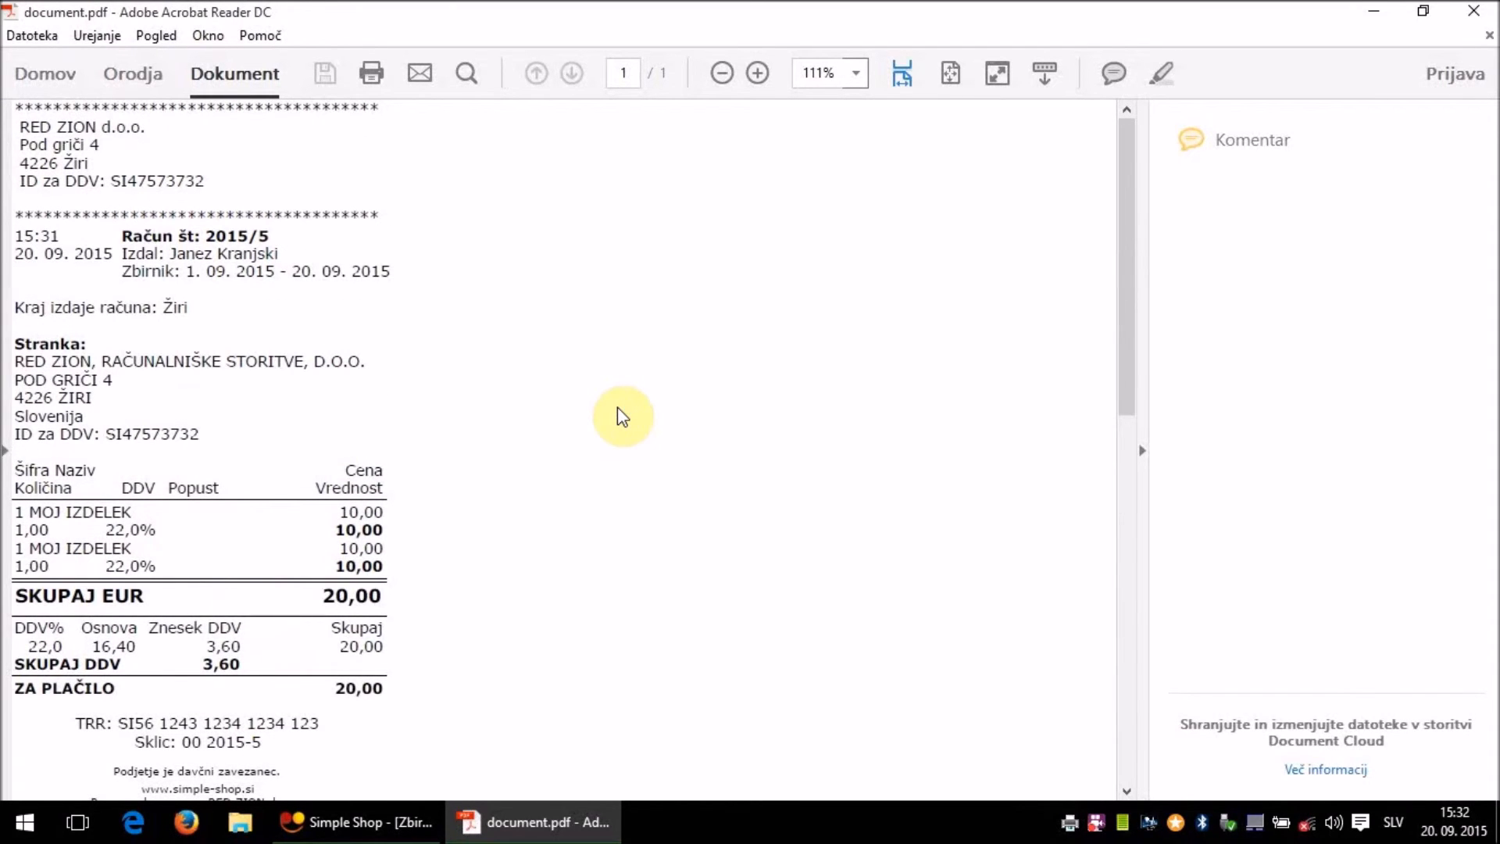
{"action": "scroll", "coordinate": [617, 416], "scroll_direction": "down", "scroll_amount": 1}
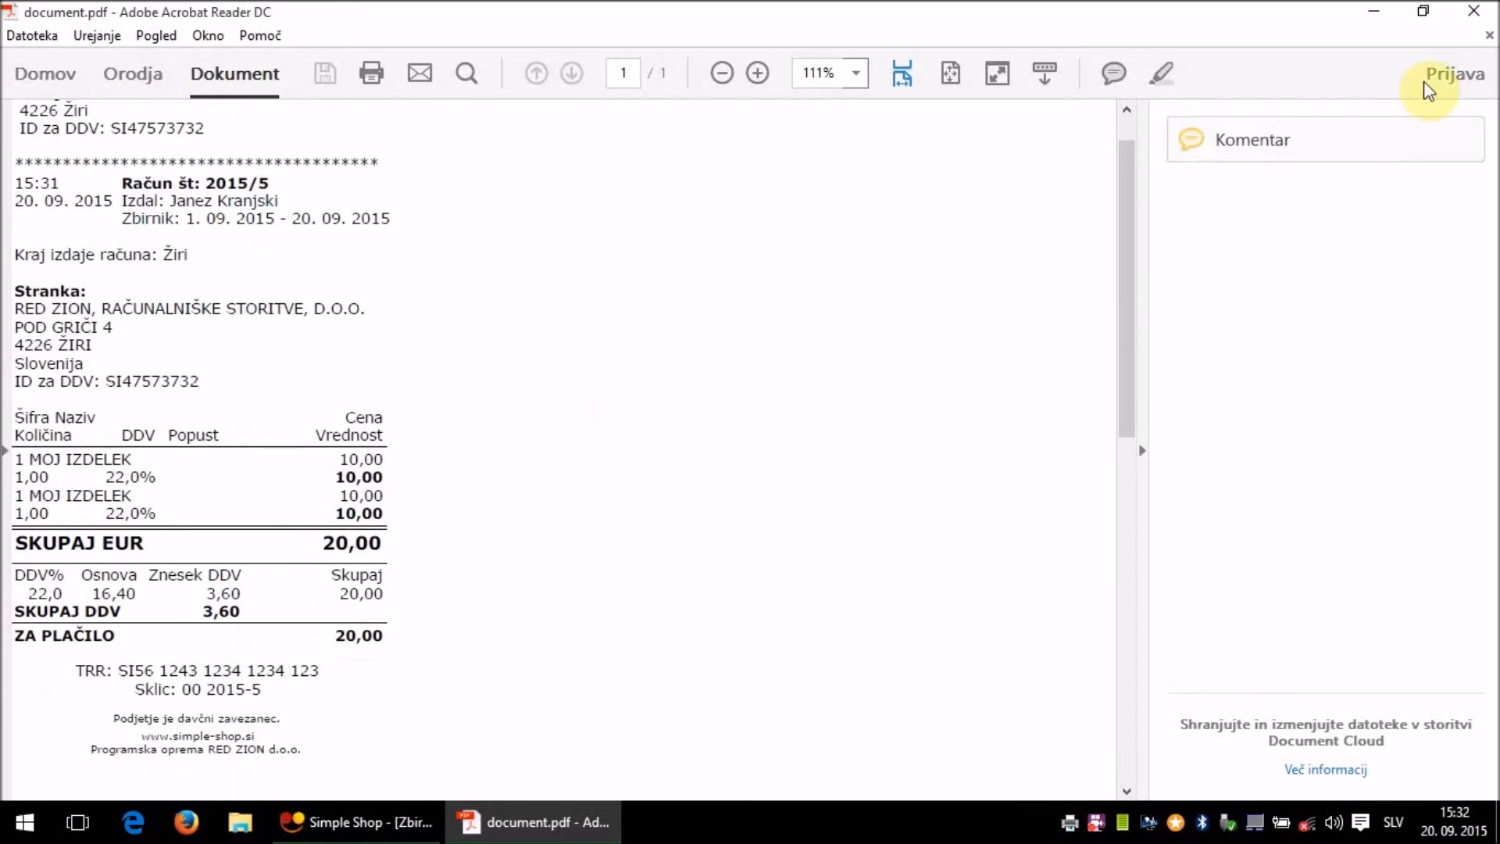
{"action": "left_click", "coordinate": [1493, 9]}
{"action": "left_click", "coordinate": [385, 817]}
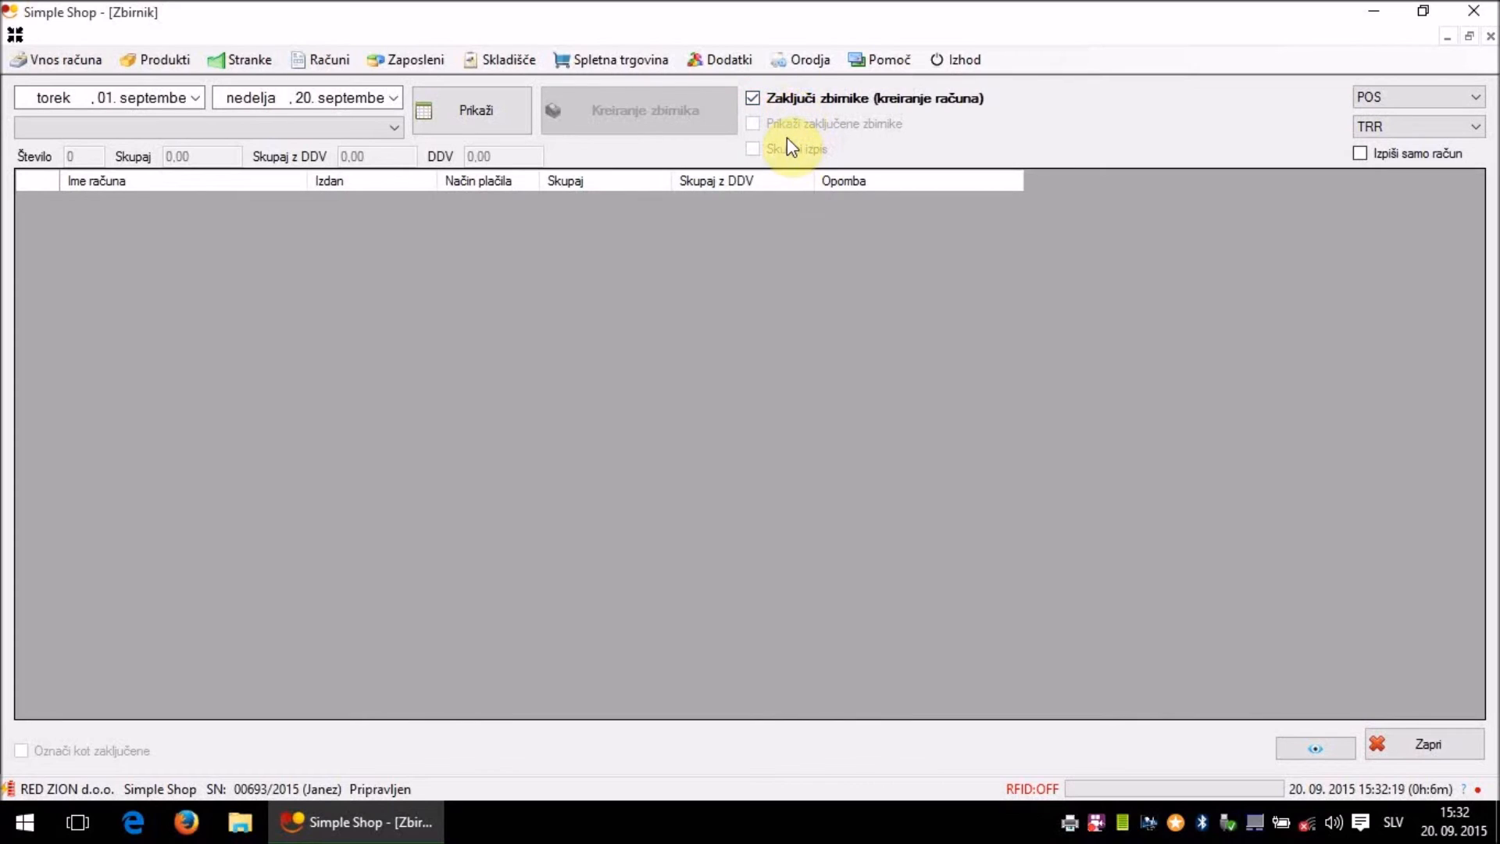
- Turn off closing into an invoice, include closed collective bills, and list RED ZION's closed bills
{"action": "left_click", "coordinate": [891, 108]}
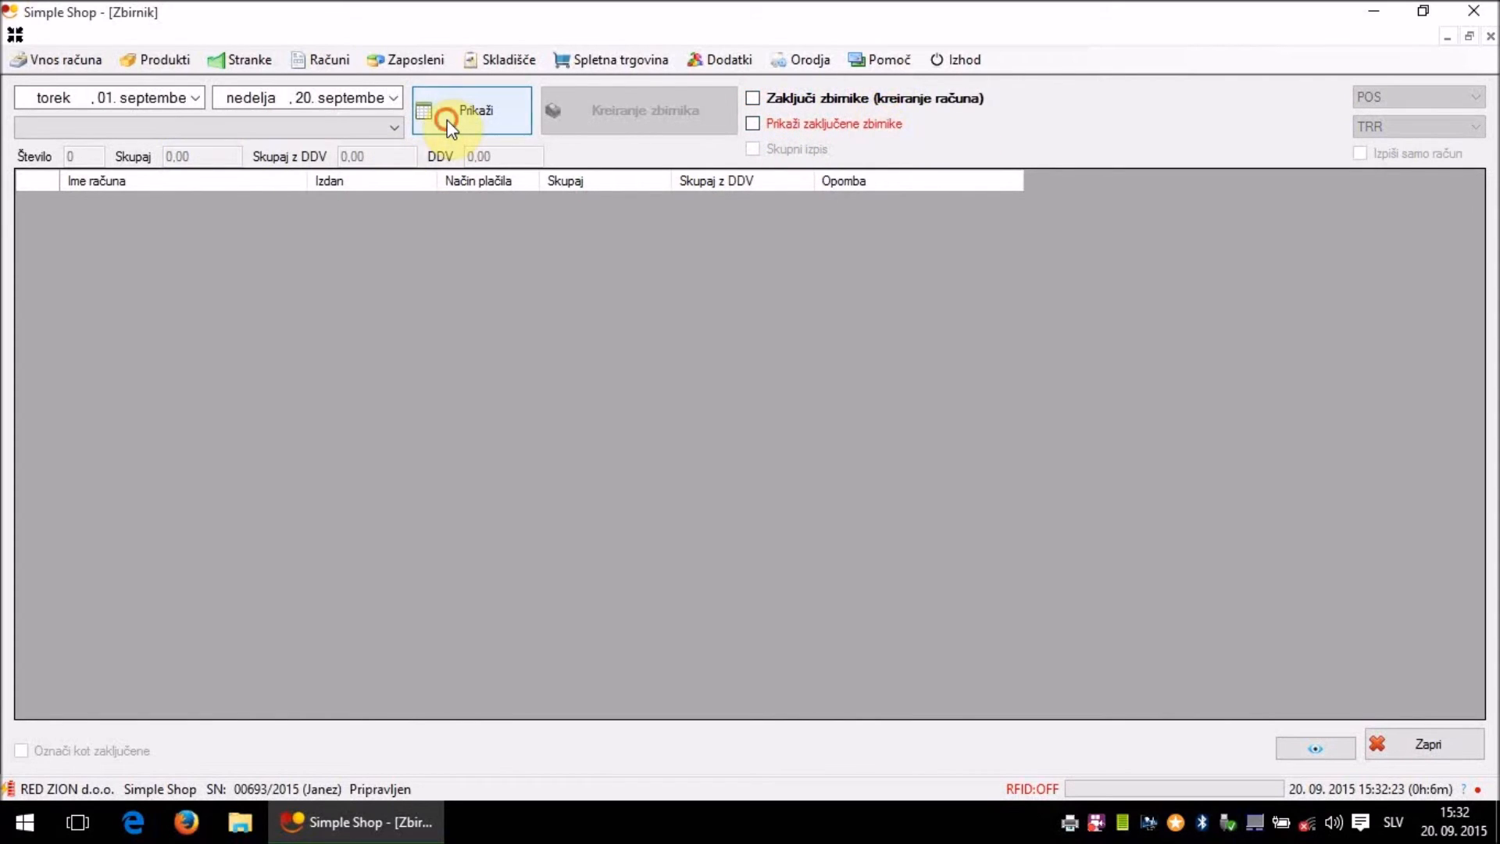
{"action": "left_click", "coordinate": [356, 125]}
{"action": "left_click", "coordinate": [351, 127]}
{"action": "left_click", "coordinate": [752, 124]}
{"action": "left_click", "coordinate": [517, 119]}
{"action": "left_click", "coordinate": [397, 132]}
{"action": "left_click", "coordinate": [373, 159]}
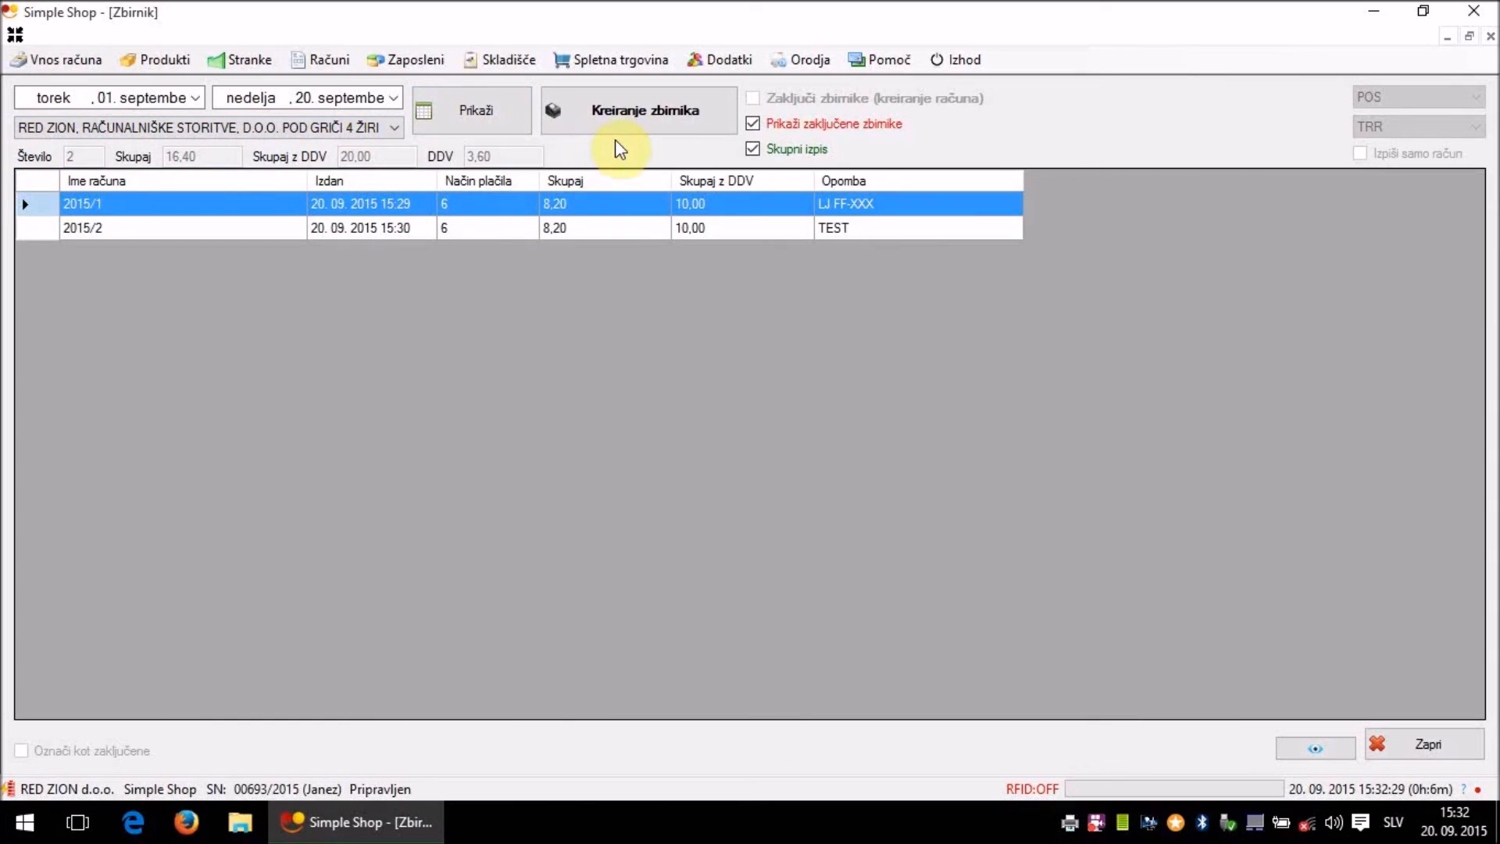
- Create the summary printout of closed invoices 2015/1 and 2015/2 and save it as PDF
{"action": "left_click", "coordinate": [691, 105]}
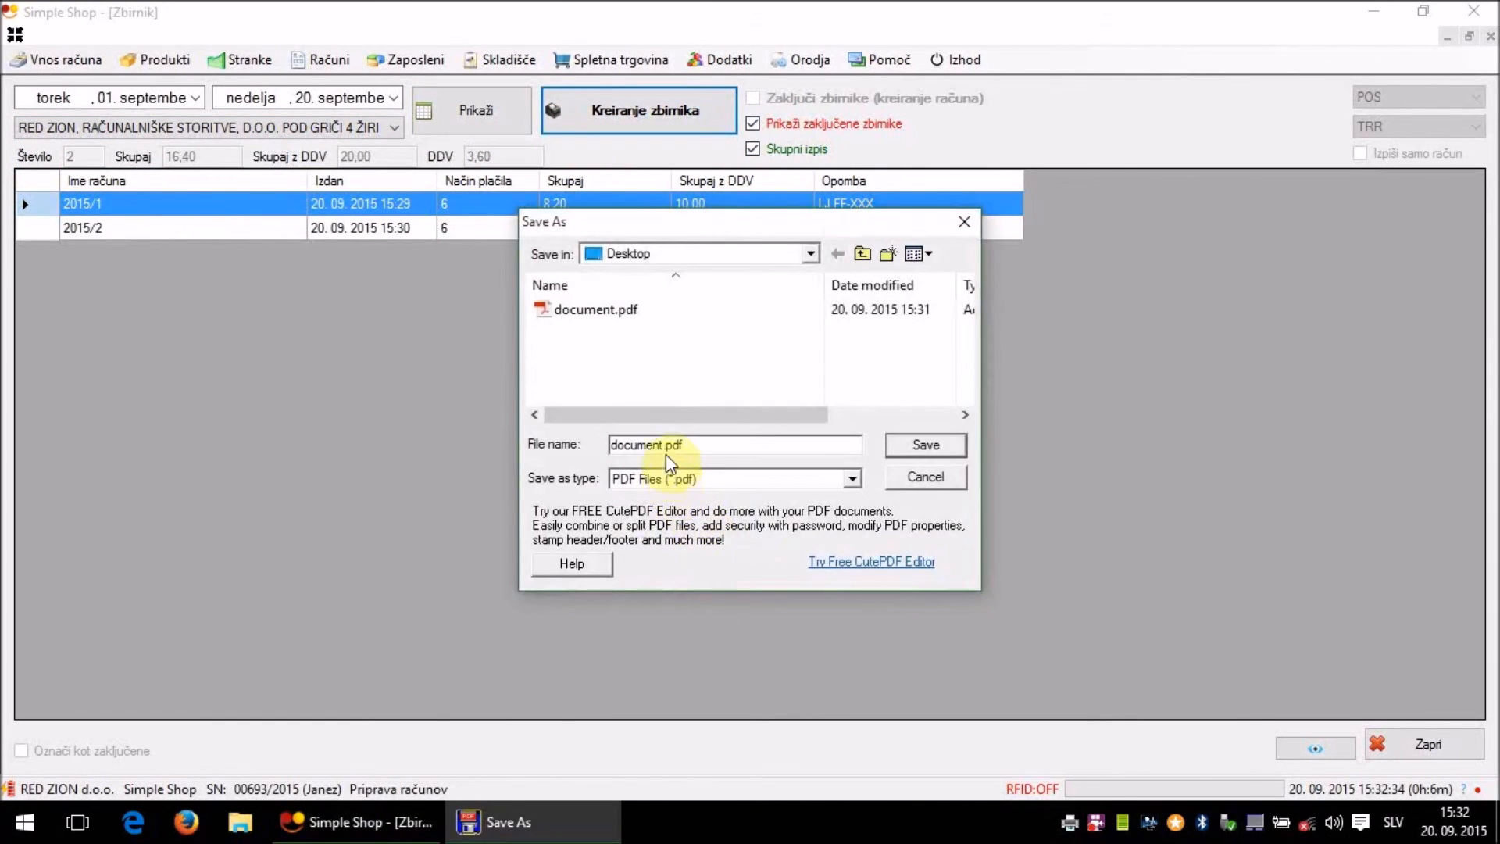
{"action": "left_click", "coordinate": [938, 484]}
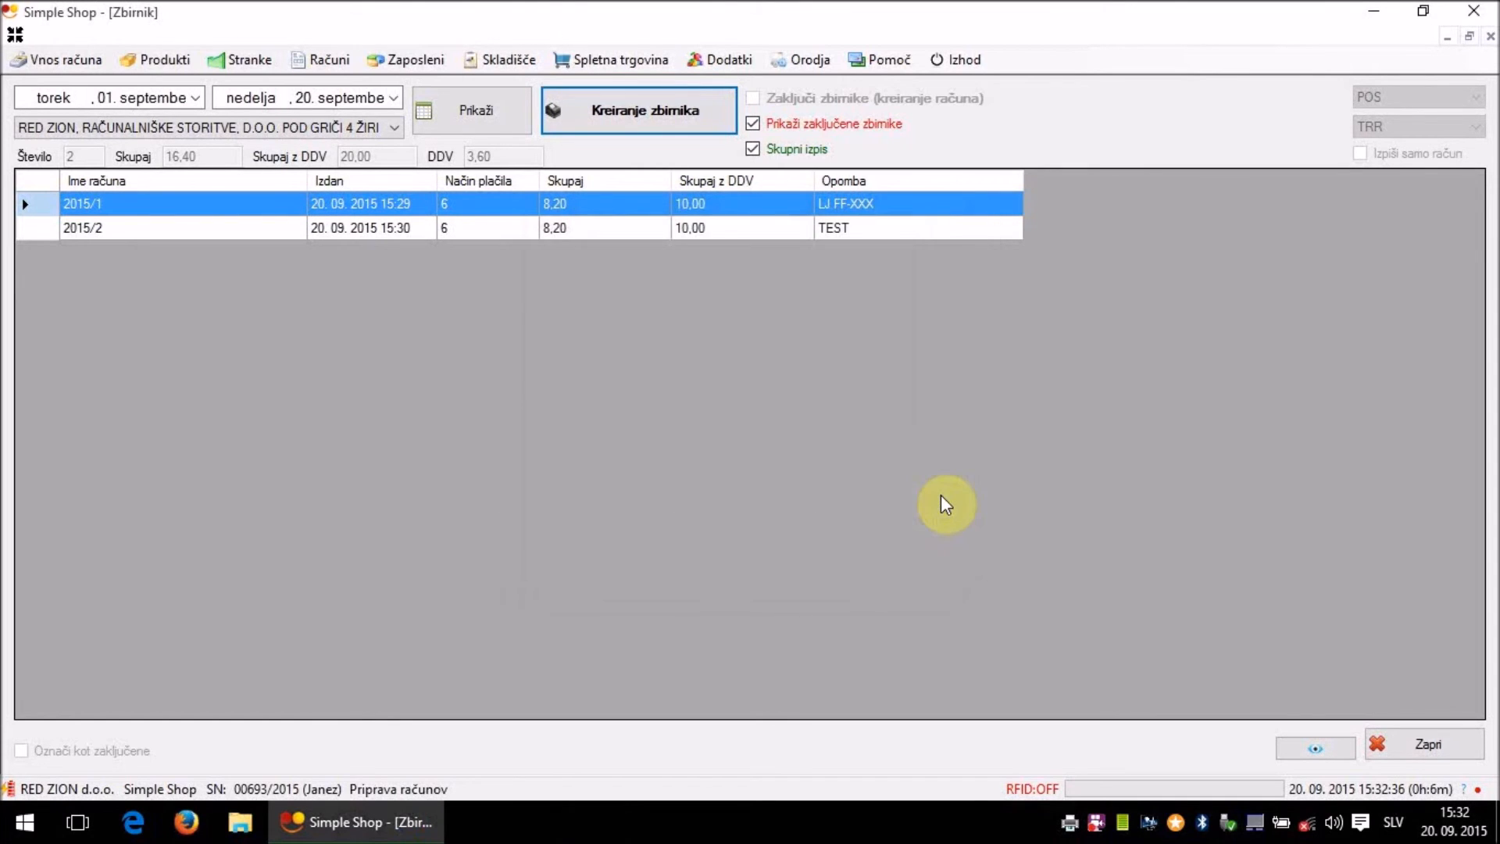
{"action": "left_click", "coordinate": [1375, 11]}
- Open document1.pdf and review the 20,00 summary, including the note LJ FF-XXX
{"action": "double_click", "coordinate": [46, 269]}
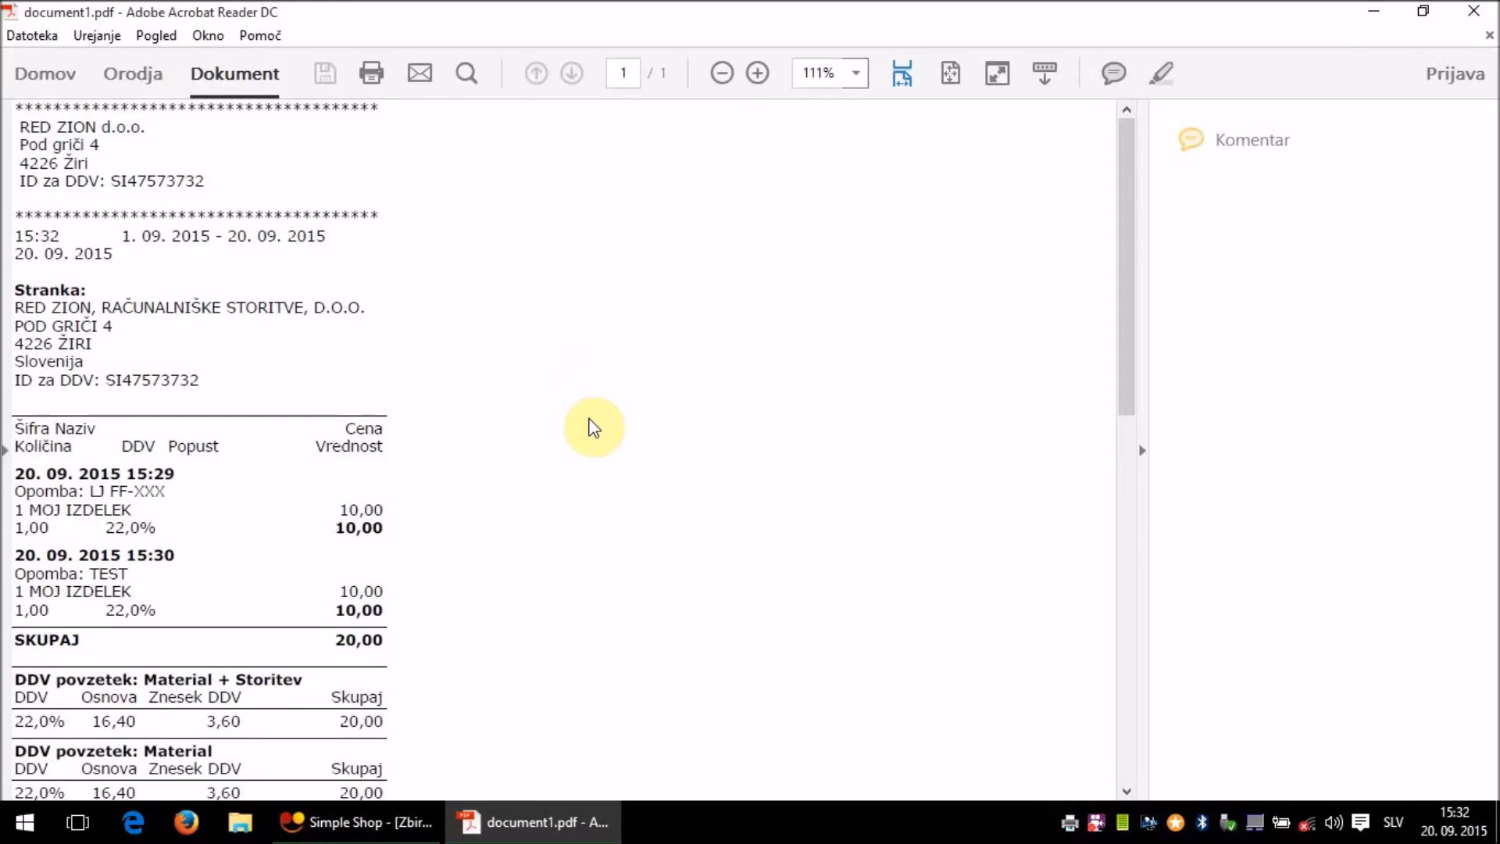
{"action": "scroll", "coordinate": [598, 425], "scroll_direction": "down", "scroll_amount": 2}
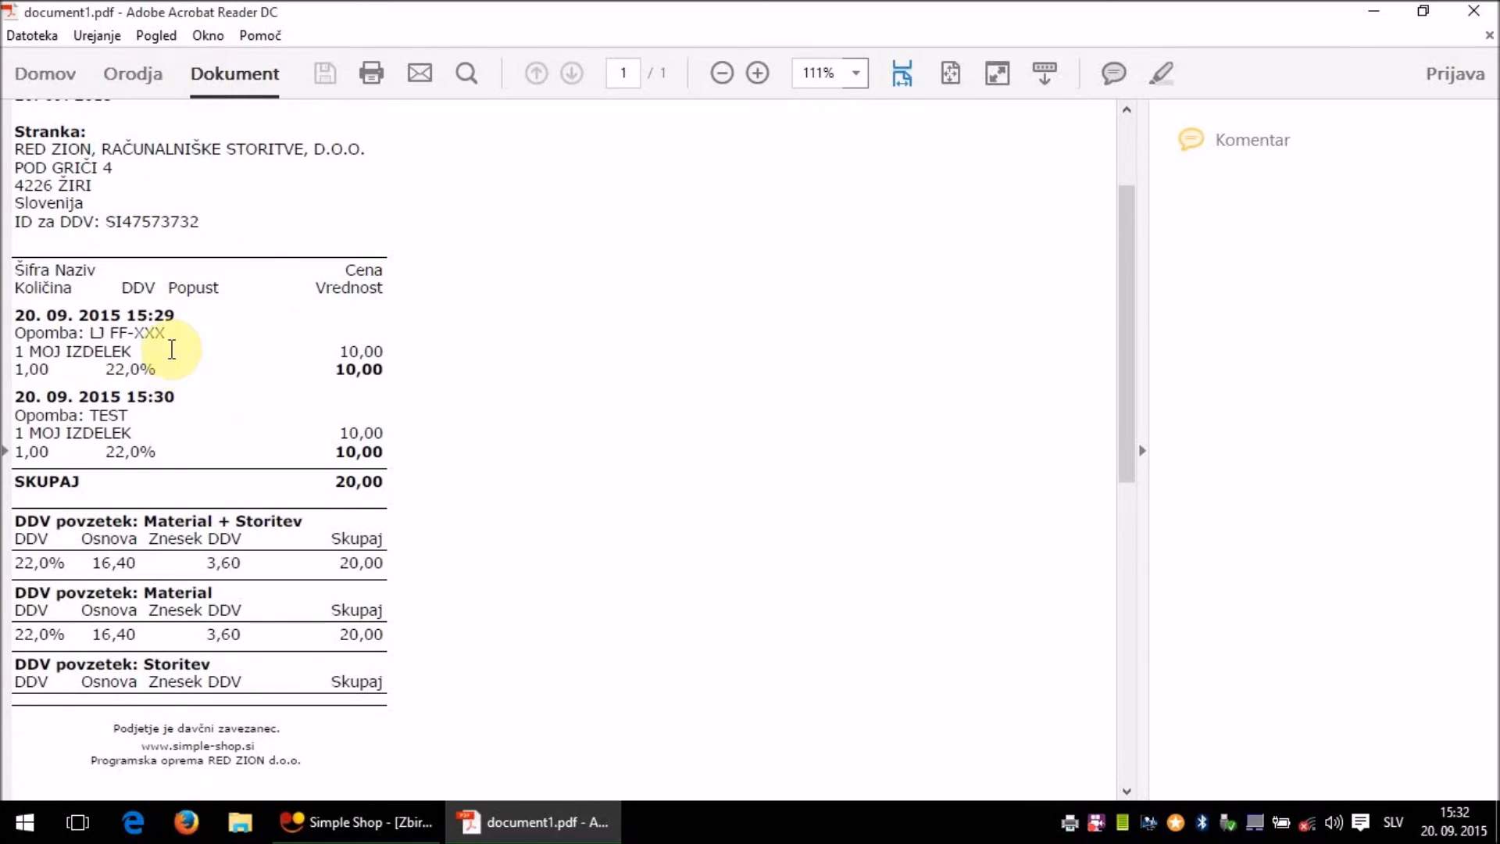
{"action": "mouse_move", "coordinate": [170, 331]}
{"action": "left_mouse_down"}
{"action": "mouse_move", "coordinate": [109, 331]}
{"action": "mouse_move", "coordinate": [165, 333]}
{"action": "left_mouse_up"}
{"action": "left_click", "coordinate": [108, 331]}
{"action": "left_click", "coordinate": [60, 331]}
{"action": "left_click", "coordinate": [281, 404]}
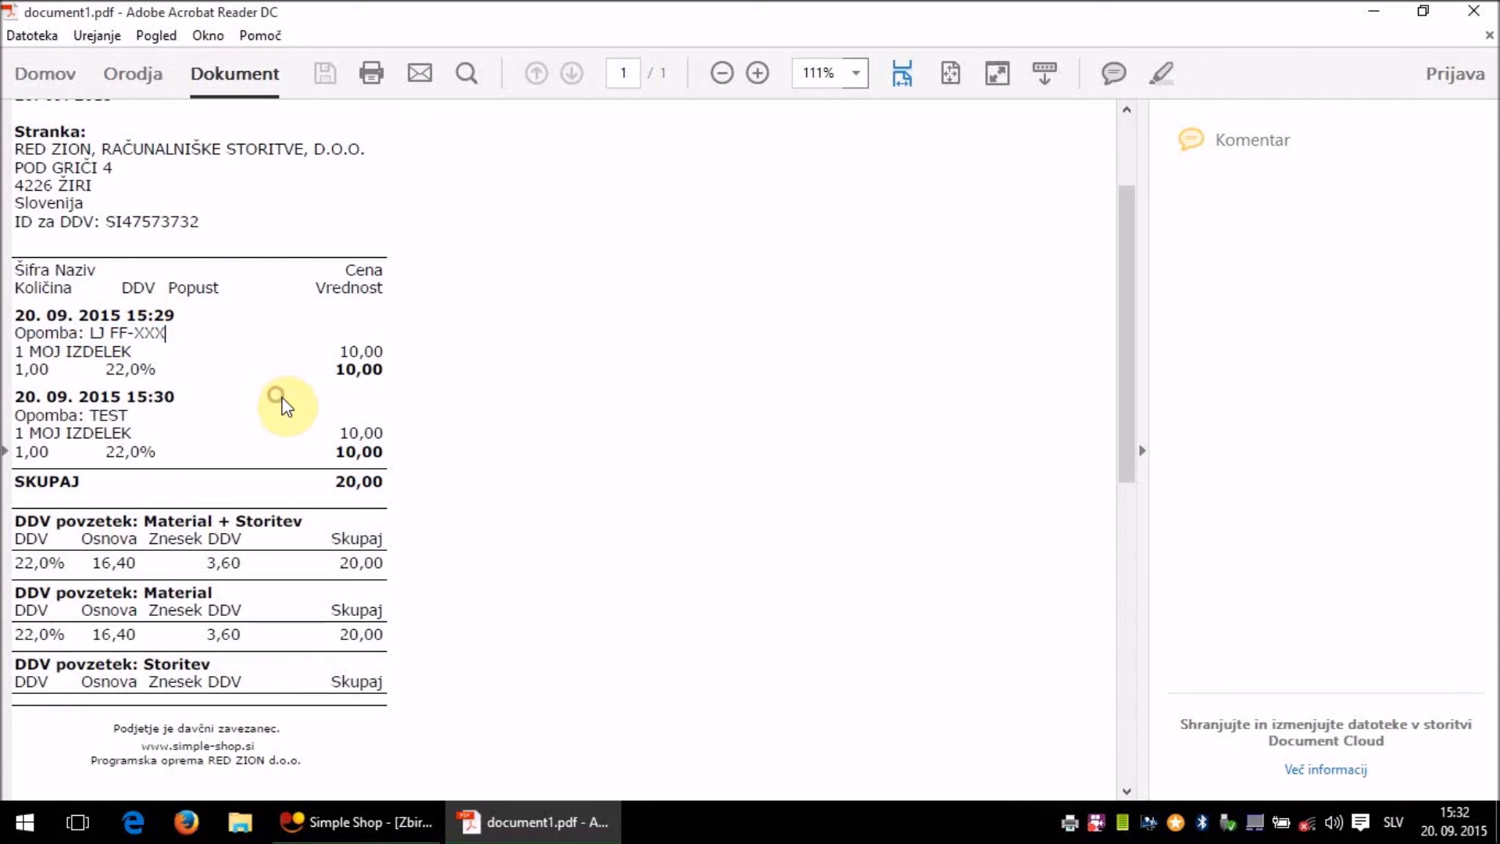
{"action": "scroll", "coordinate": [285, 402], "scroll_direction": "up", "scroll_amount": 3}
- Close the summary PDF and the Zbirnik screen to return to Simple Shop's main screen
{"action": "left_click", "coordinate": [1474, 23]}
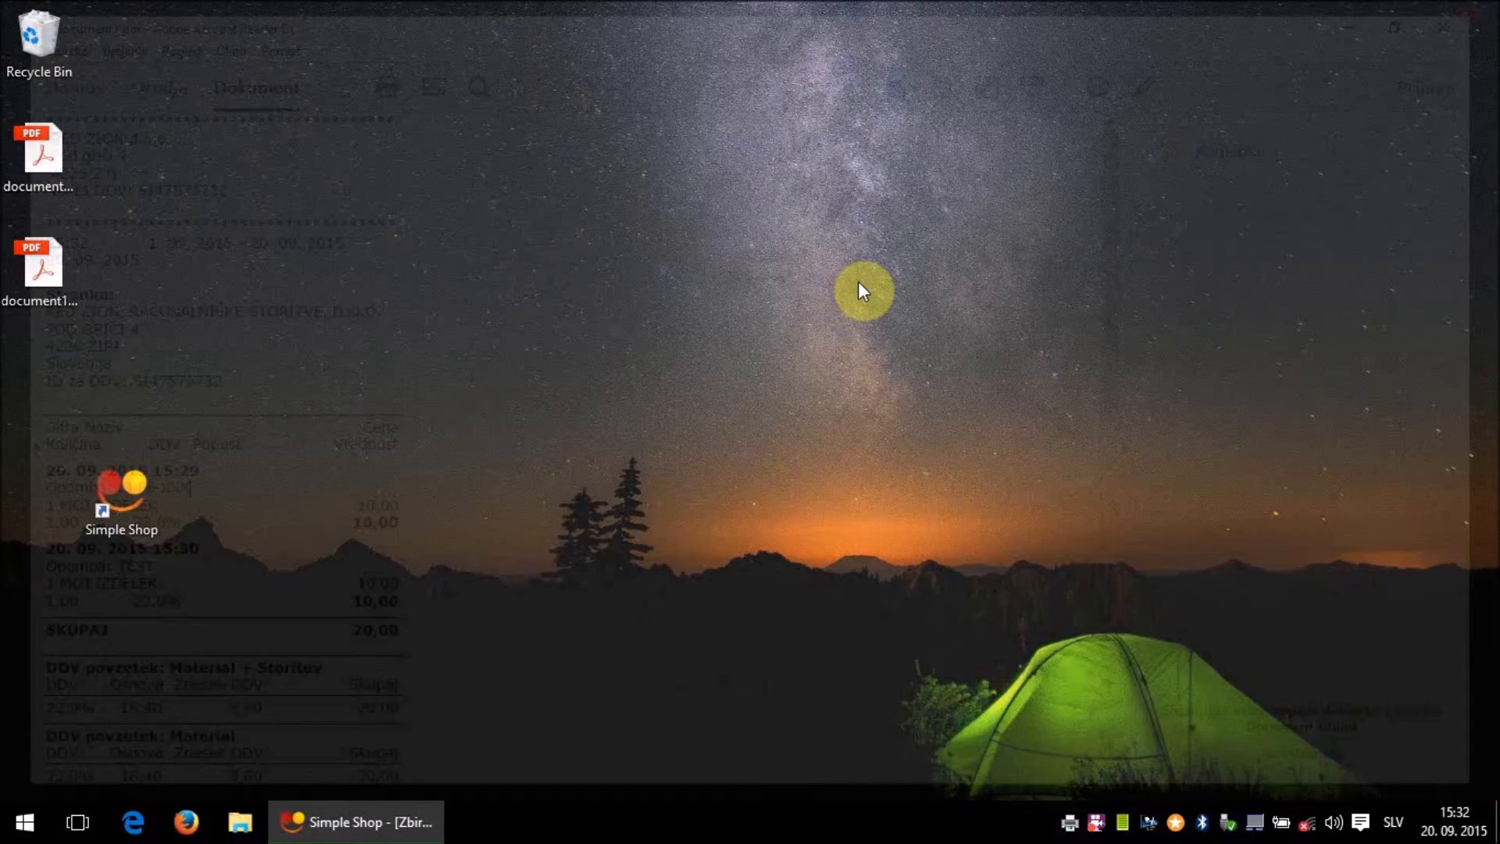
{"action": "left_click", "coordinate": [400, 820]}
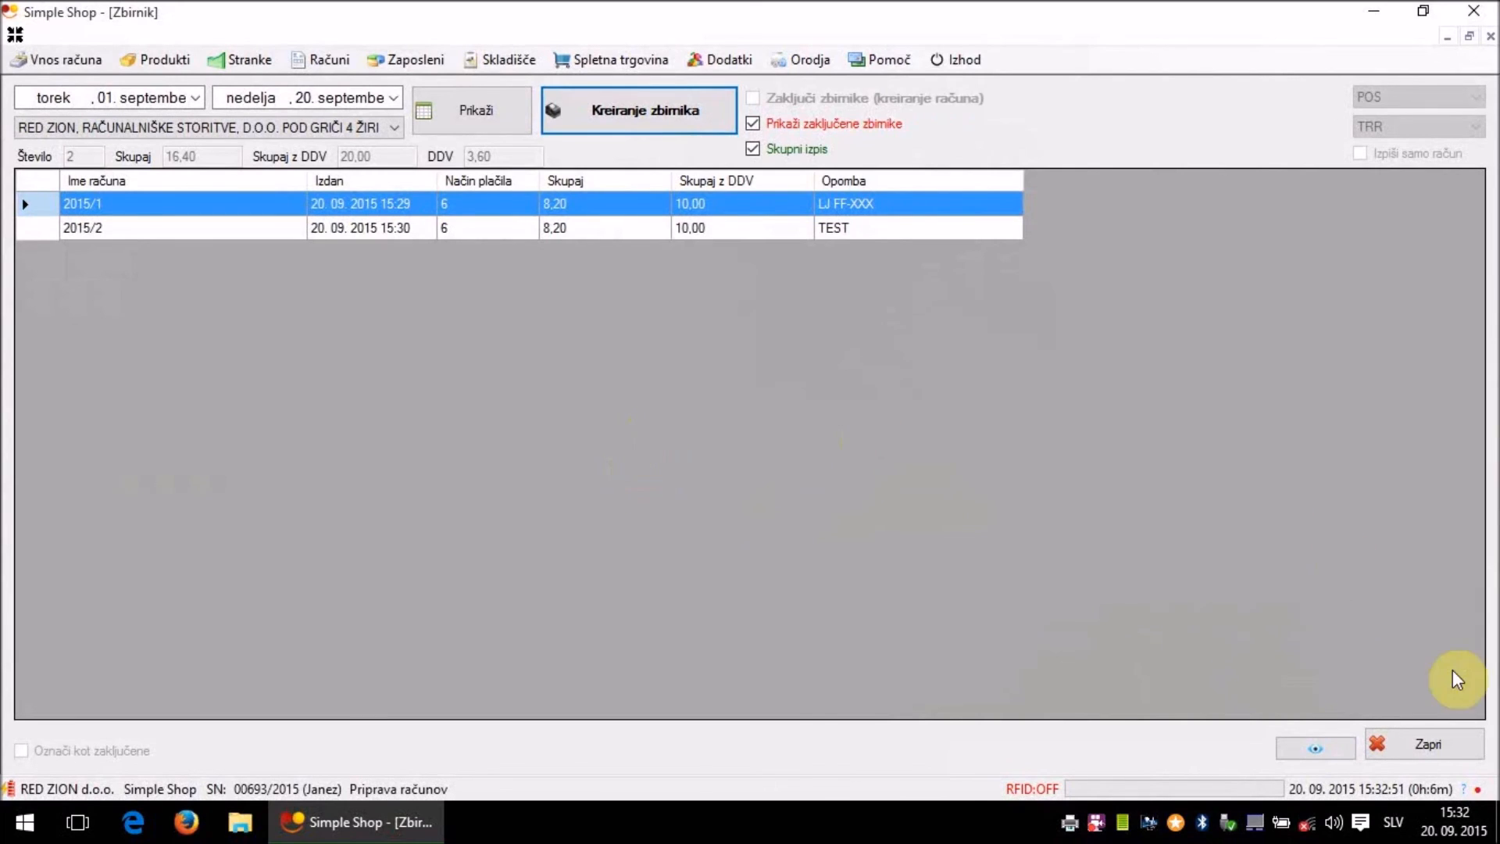
{"action": "left_click", "coordinate": [1433, 739]}
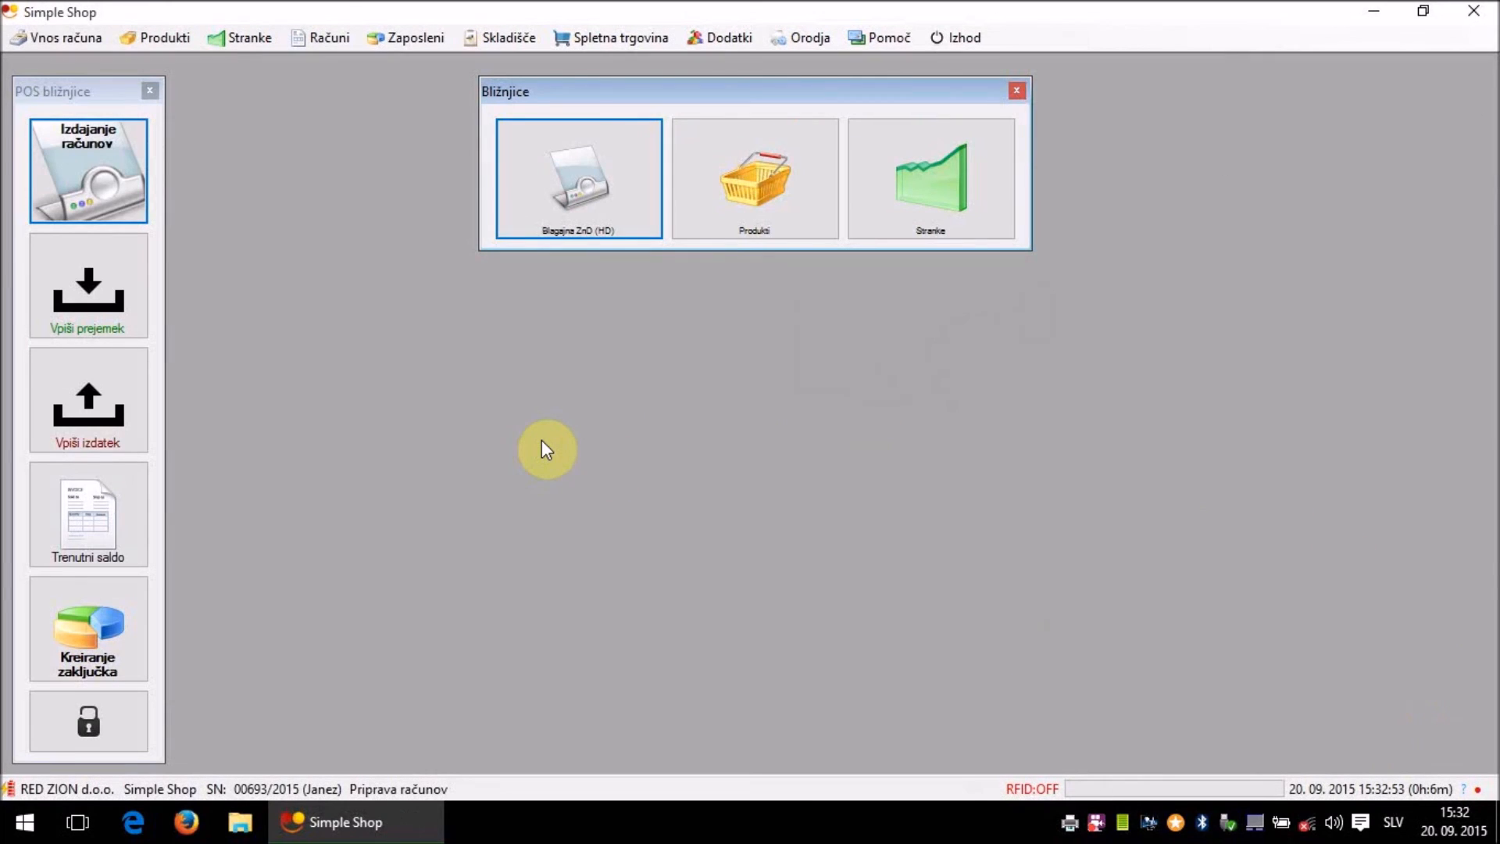